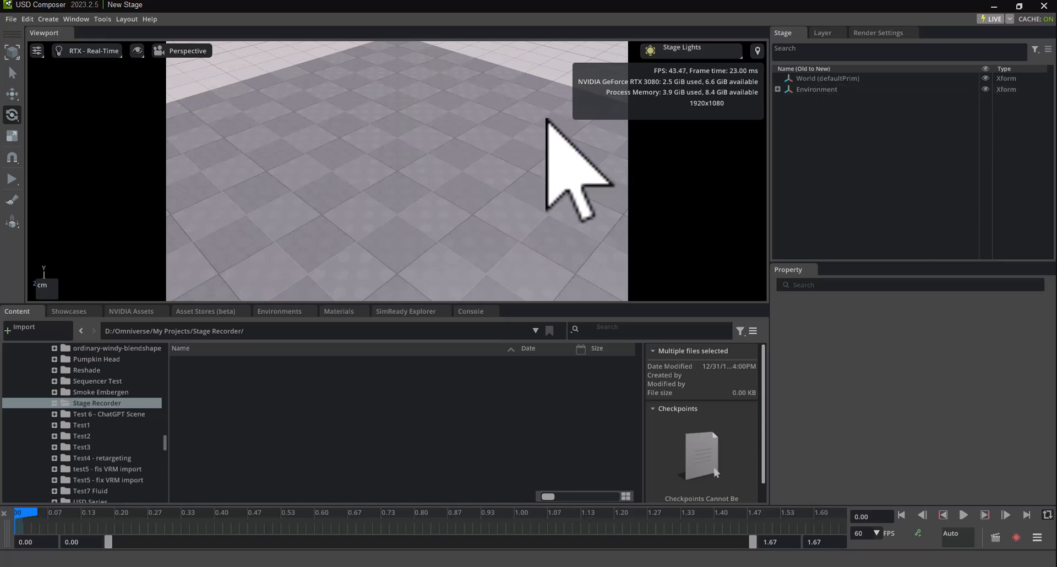
Create a cube shape under the World prim.
left_click(800, 78)
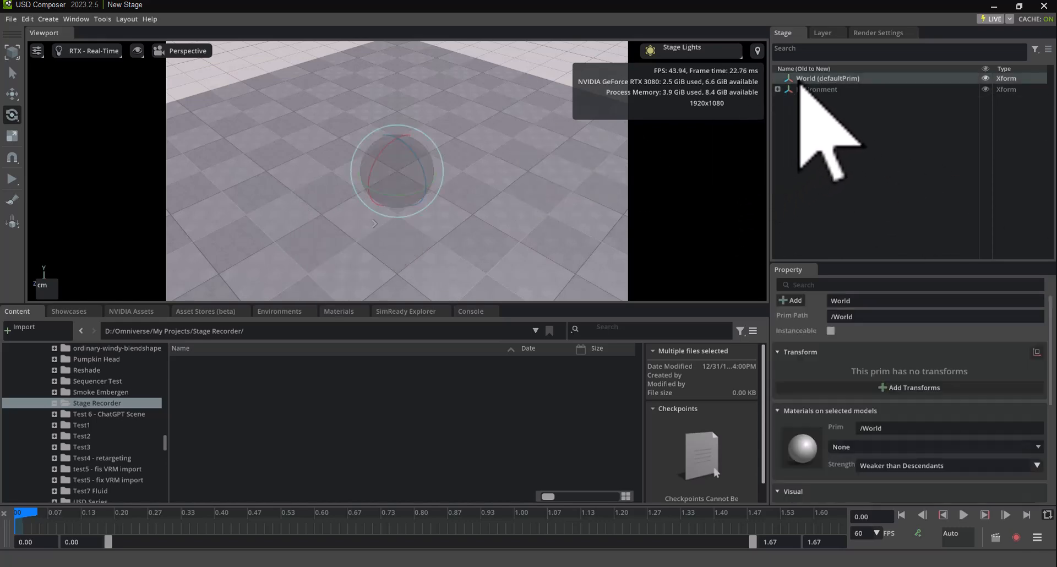
right_click(798, 81)
mouse_move(813, 116)
mouse_move(929, 109)
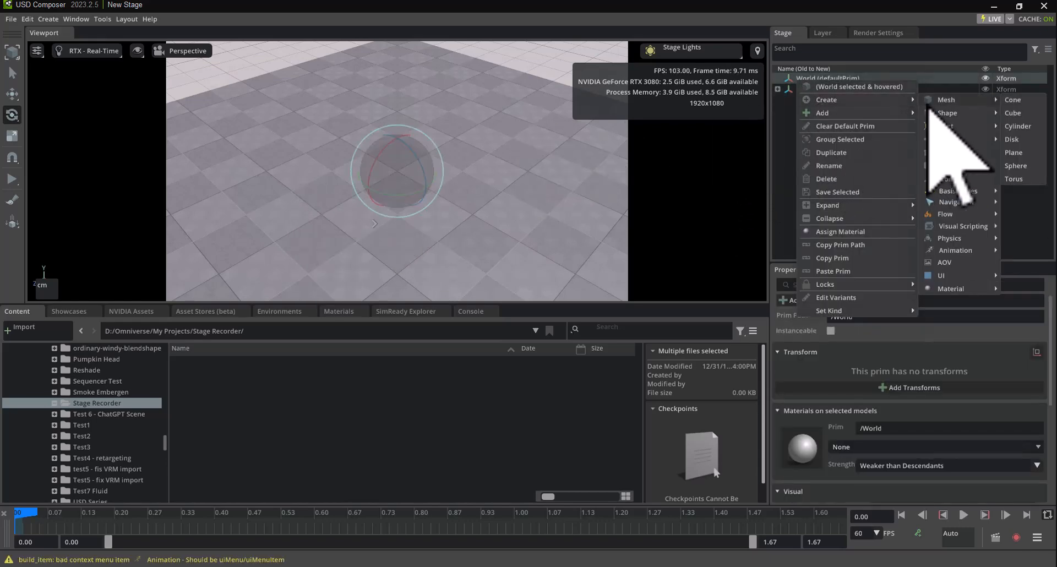
mouse_move(968, 113)
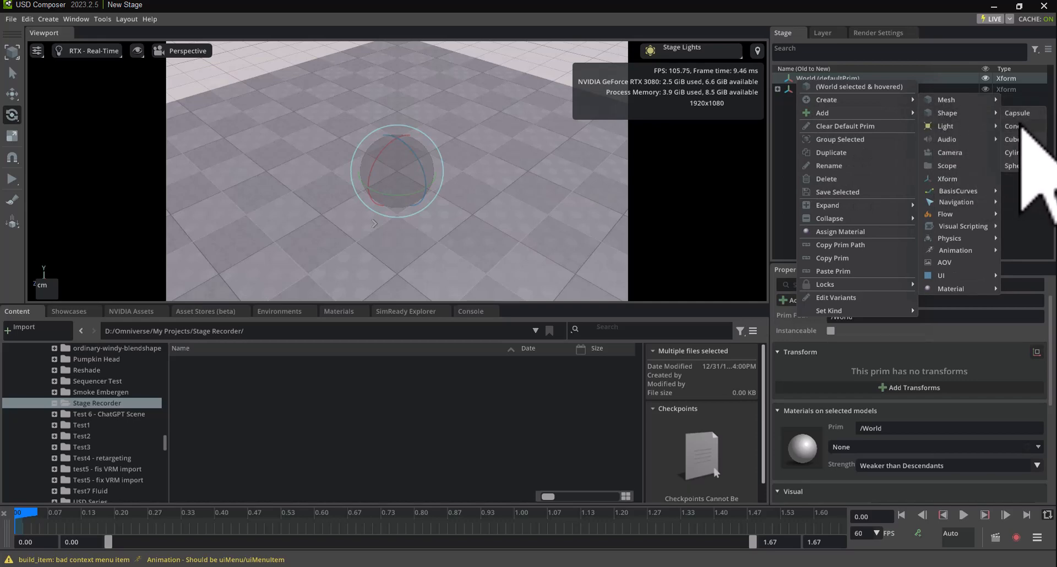
left_click(1015, 140)
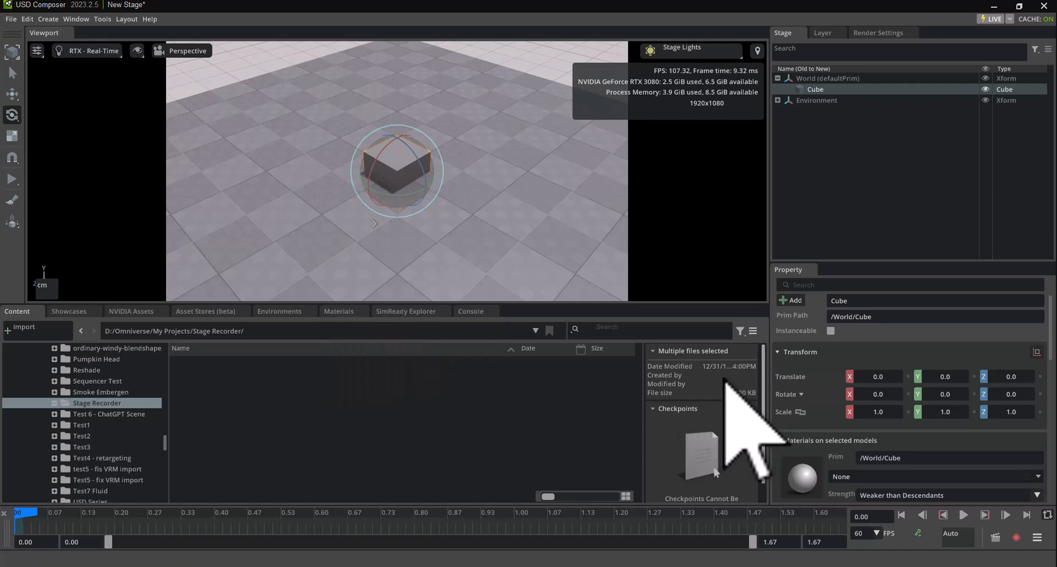
left_click(77, 19)
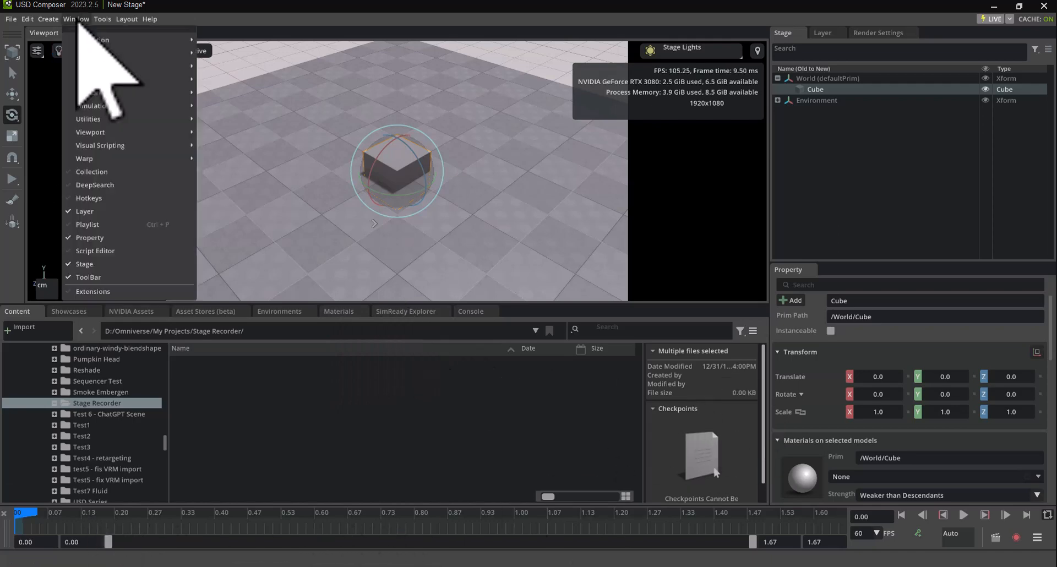
mouse_move(165, 42)
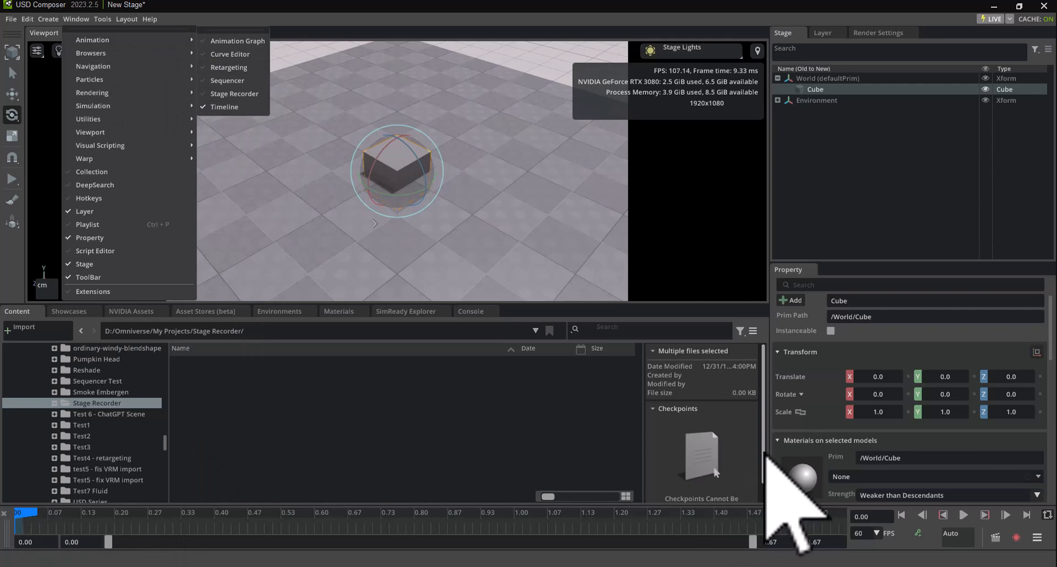
left_click(23, 526)
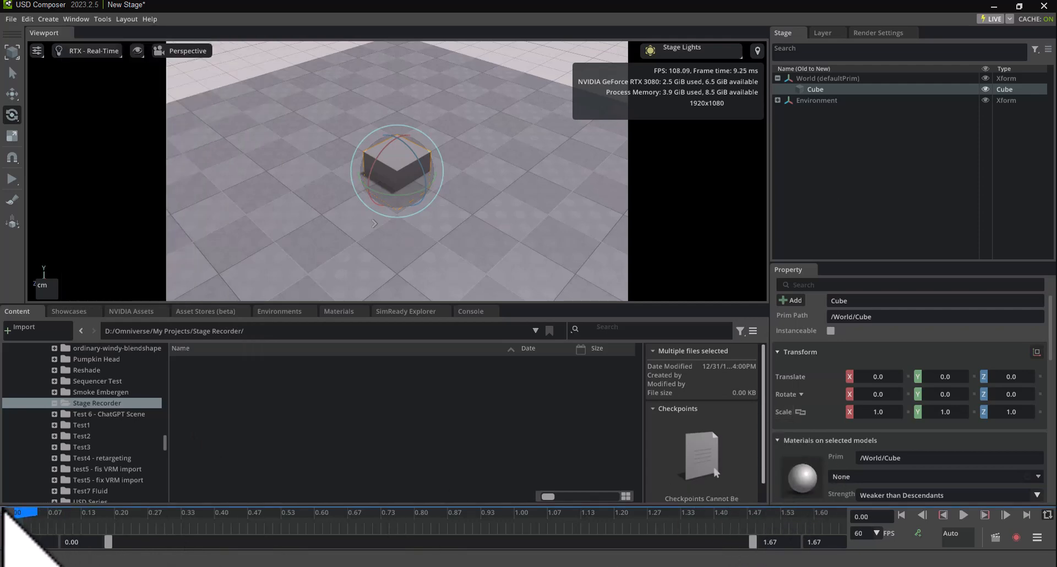
Animate the cube with rotation keyframes at 0.00 and 0.92, turning it to about -156.34 on Y, and play it back.
right_click(780, 394)
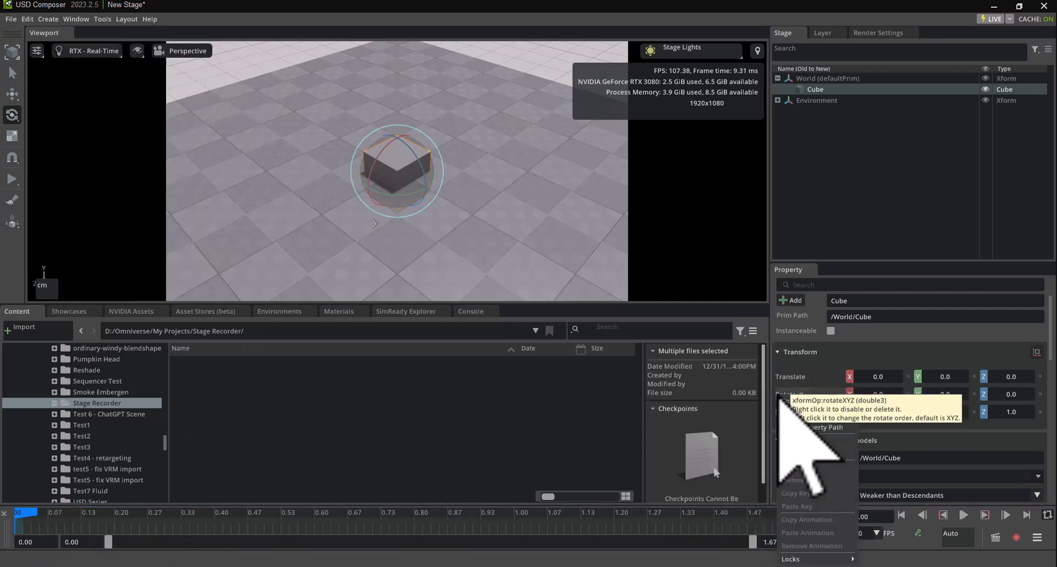
left_click(786, 467)
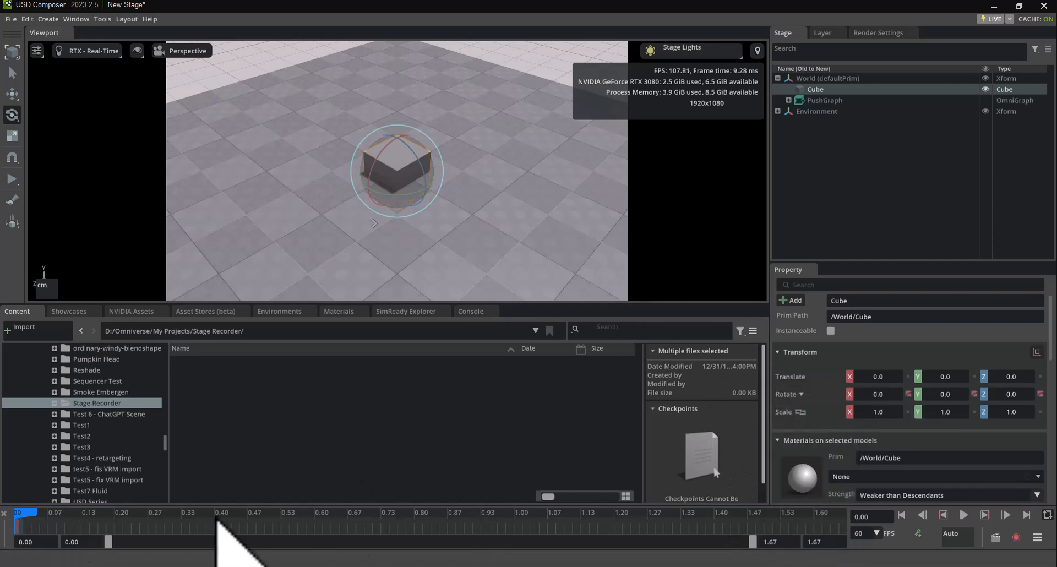
left_click_drag(20, 514, 472, 512)
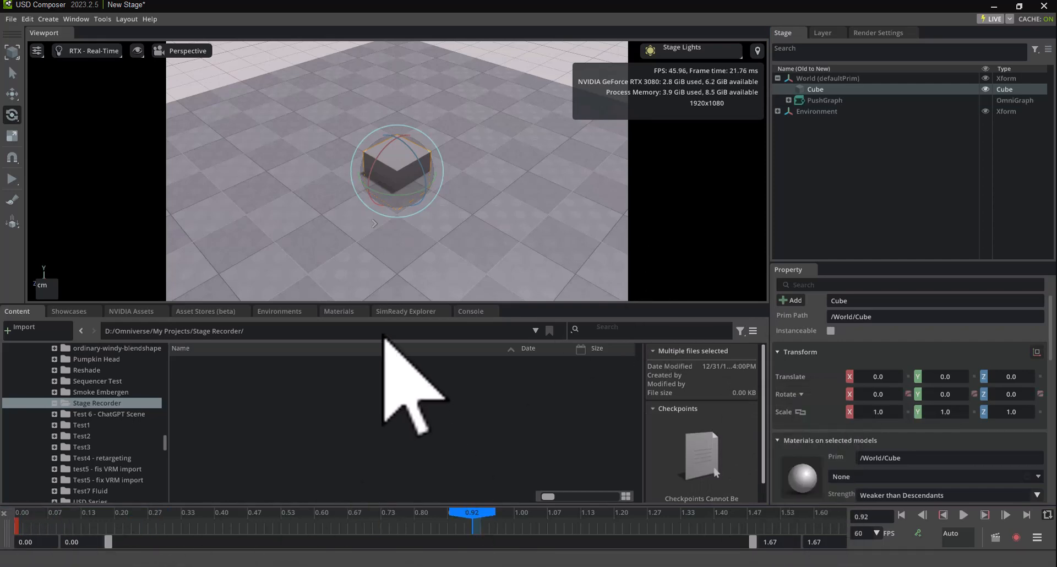
left_click_drag(413, 193, 184, 43)
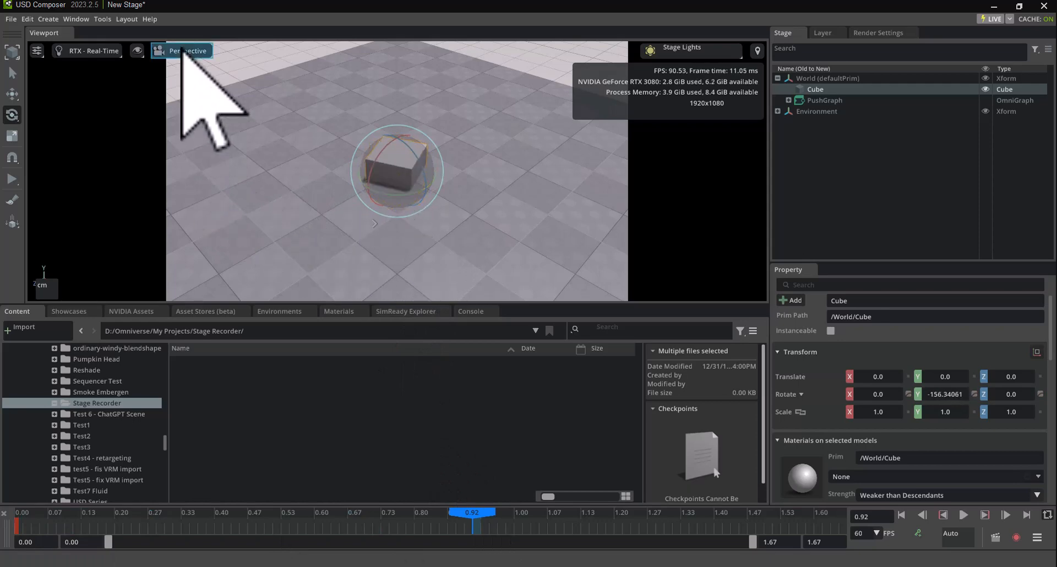
right_click(789, 393)
left_click(813, 469)
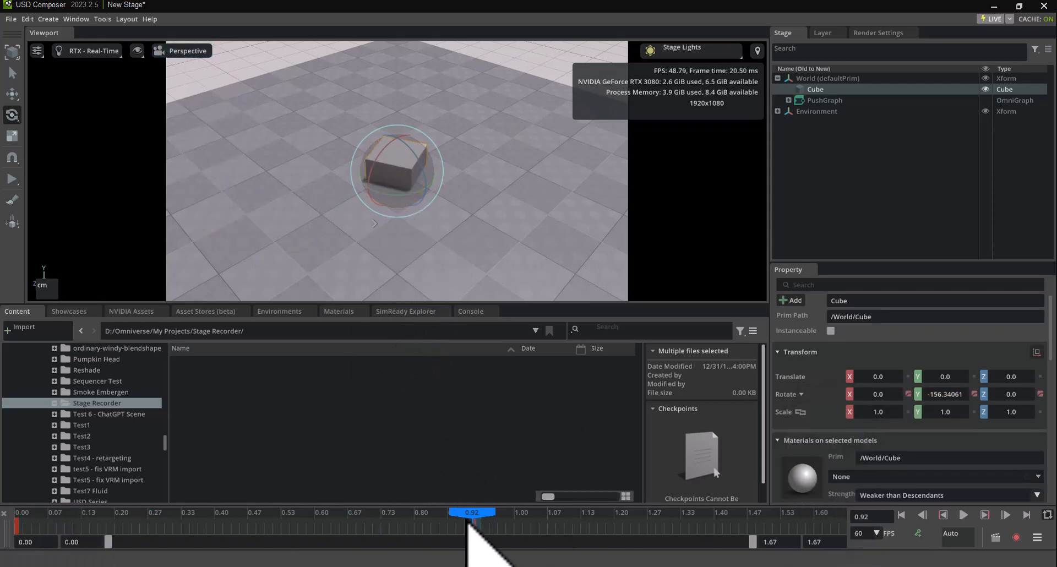
left_click_drag(469, 512, 40, 481)
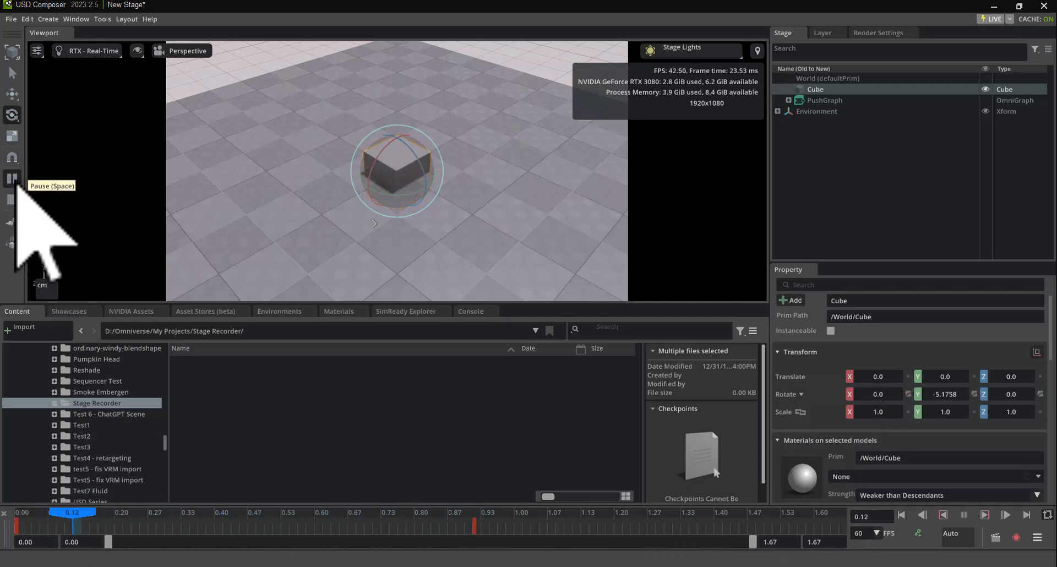
left_click(14, 199)
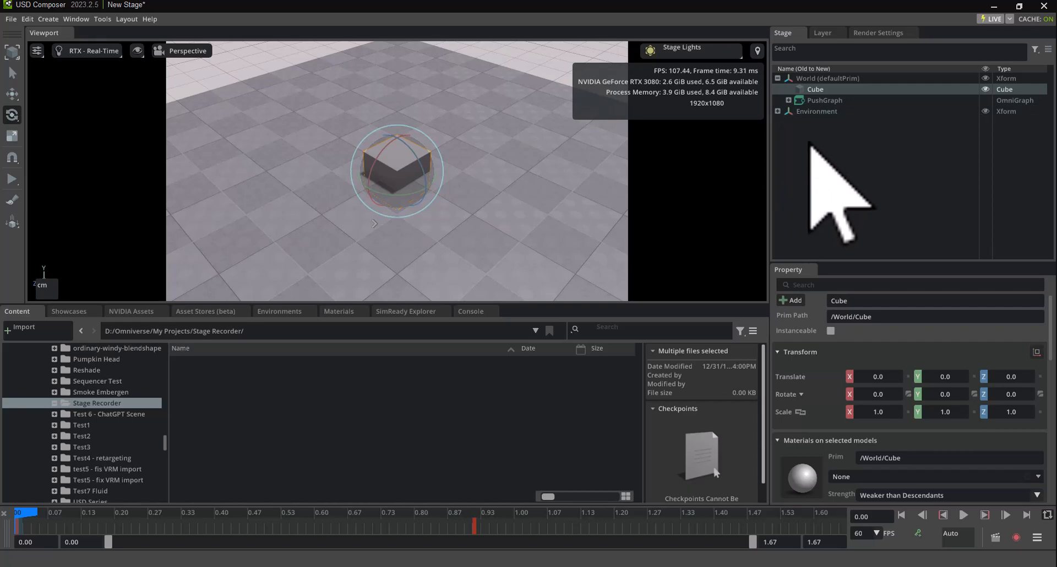
Start a new stage without saving the current one.
left_click(12, 19)
left_click(27, 39)
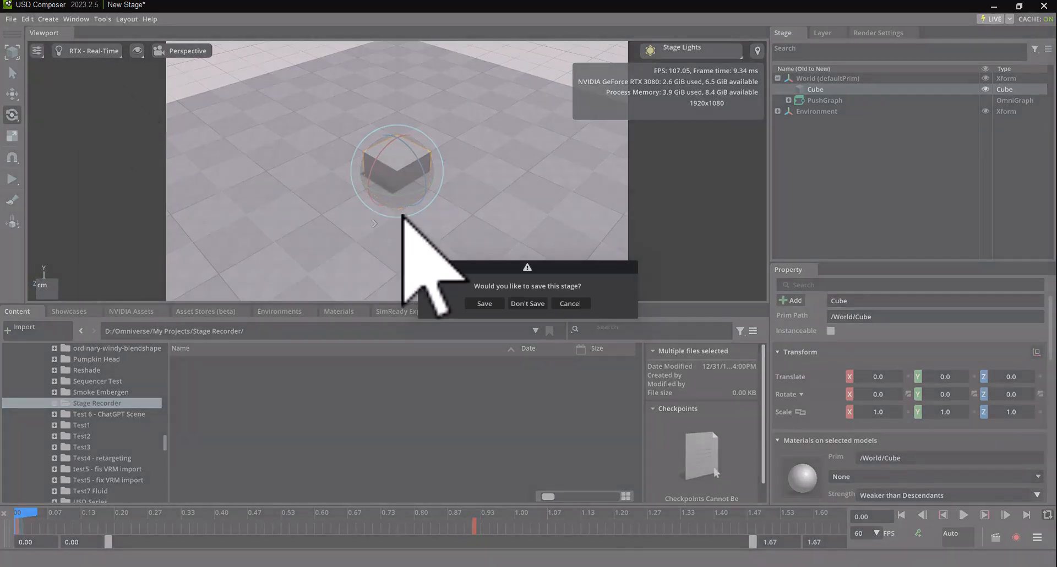
left_click(527, 303)
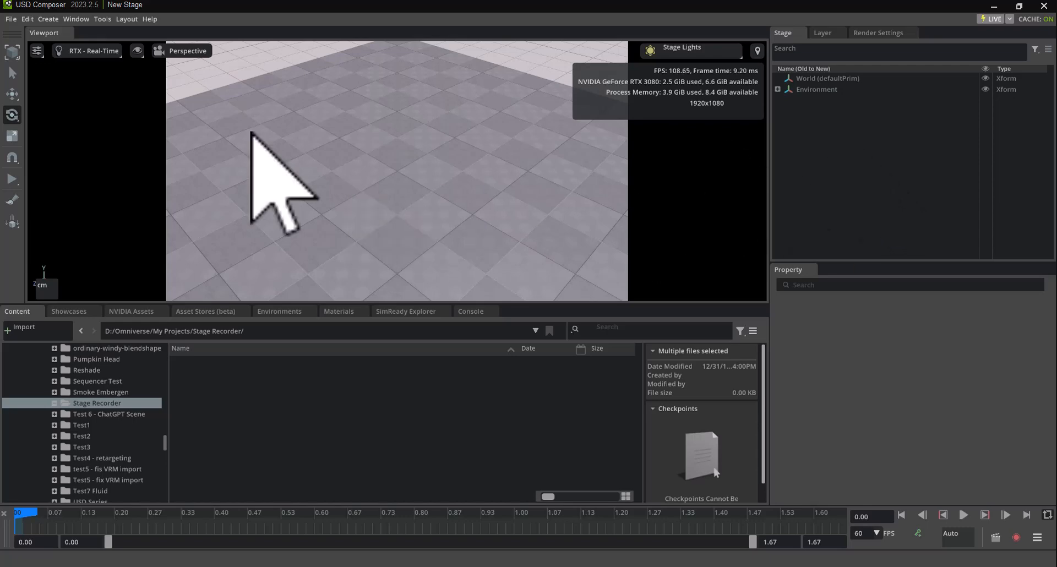
Create a USD sublayer named cube-layer without transferring the root layer contents, and set it as the authoring layer.
left_click(822, 33)
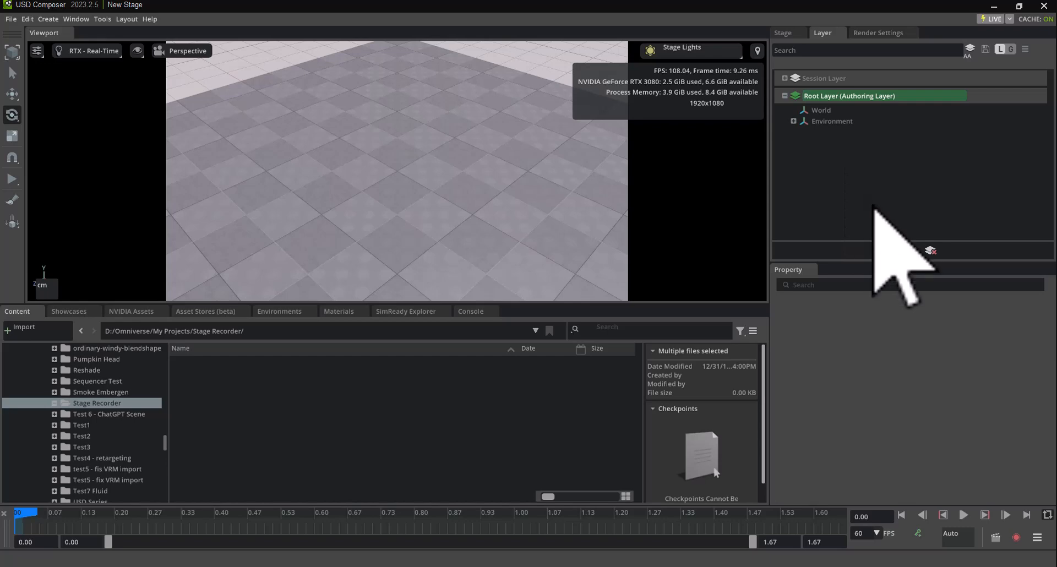
left_click(913, 252)
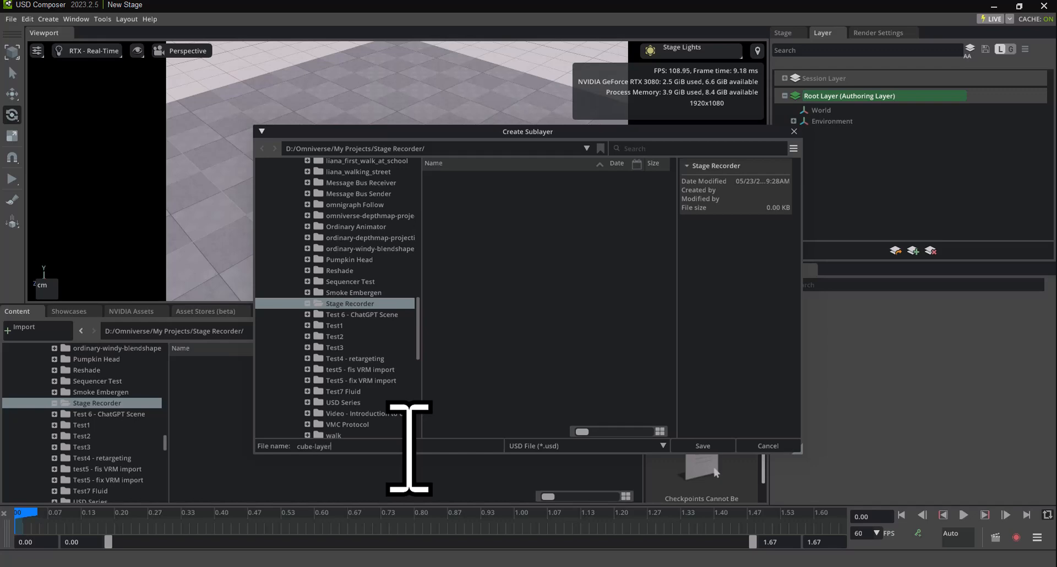
left_click(692, 445)
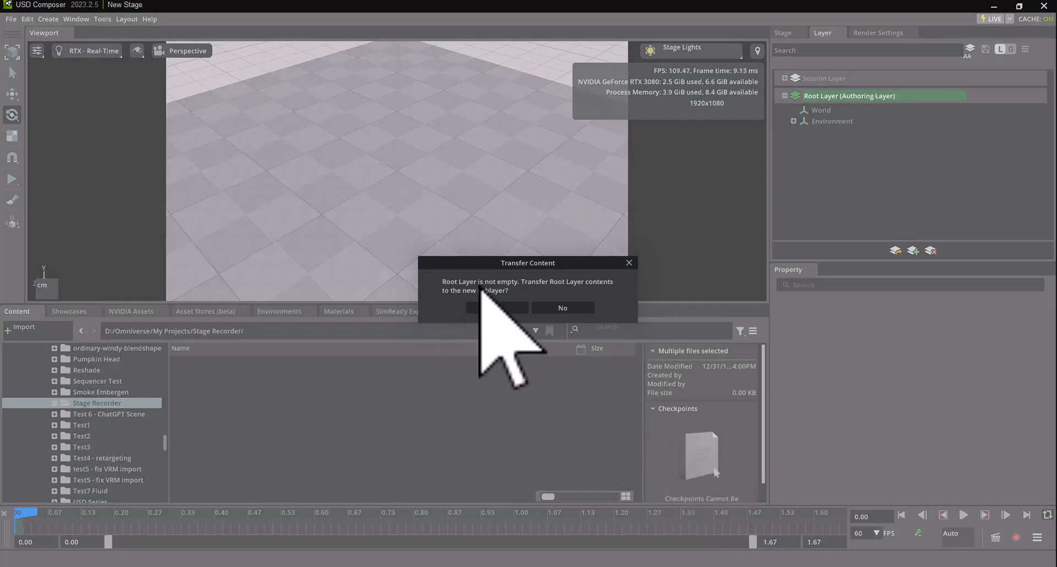
left_click(551, 307)
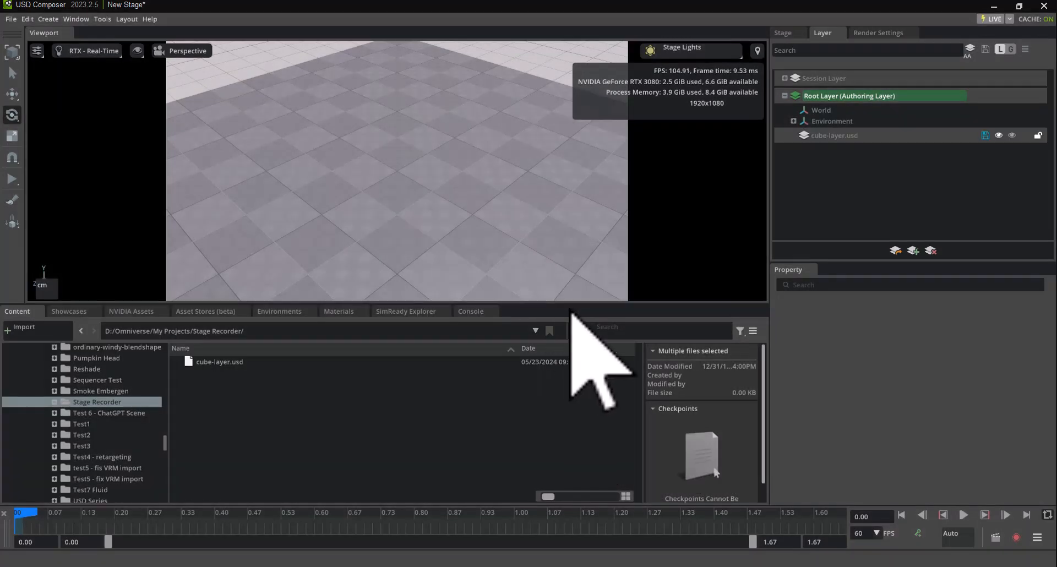
right_click(836, 142)
left_click(842, 149)
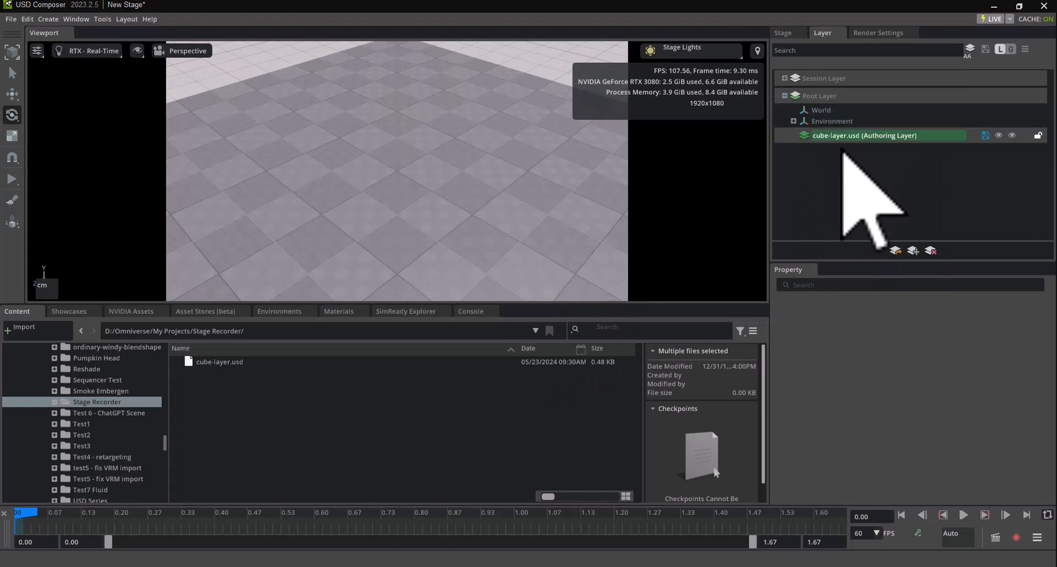
Create a cube shape under World while cube-layer.usd is the authoring layer.
left_click(784, 34)
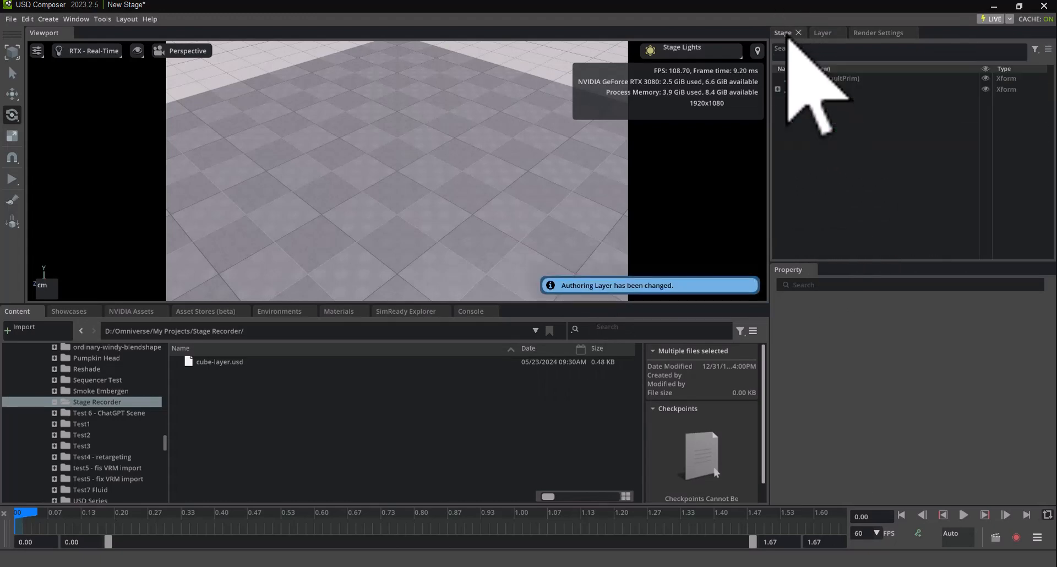
right_click(823, 80)
mouse_move(880, 101)
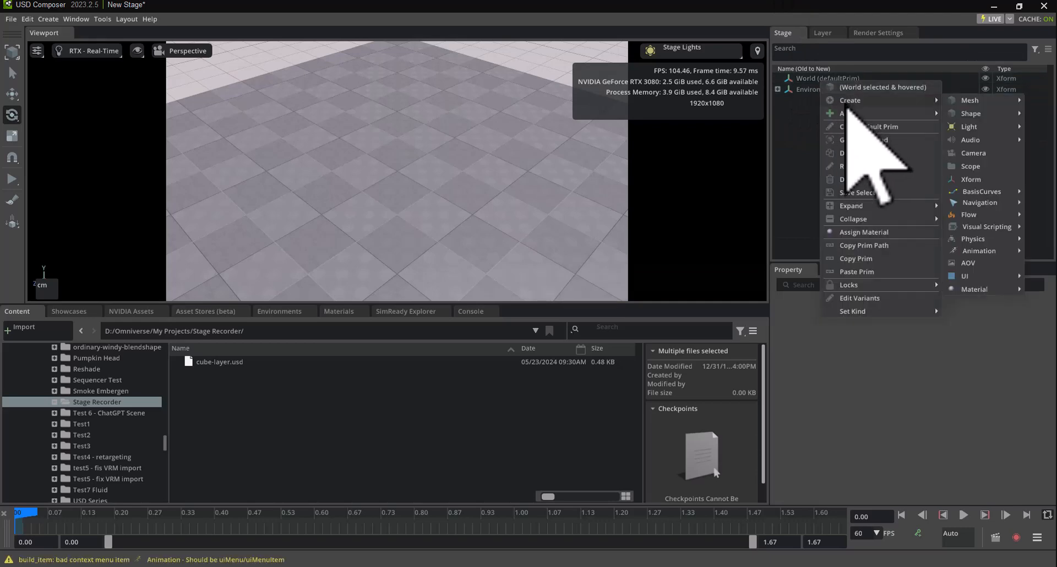
mouse_move(971, 100)
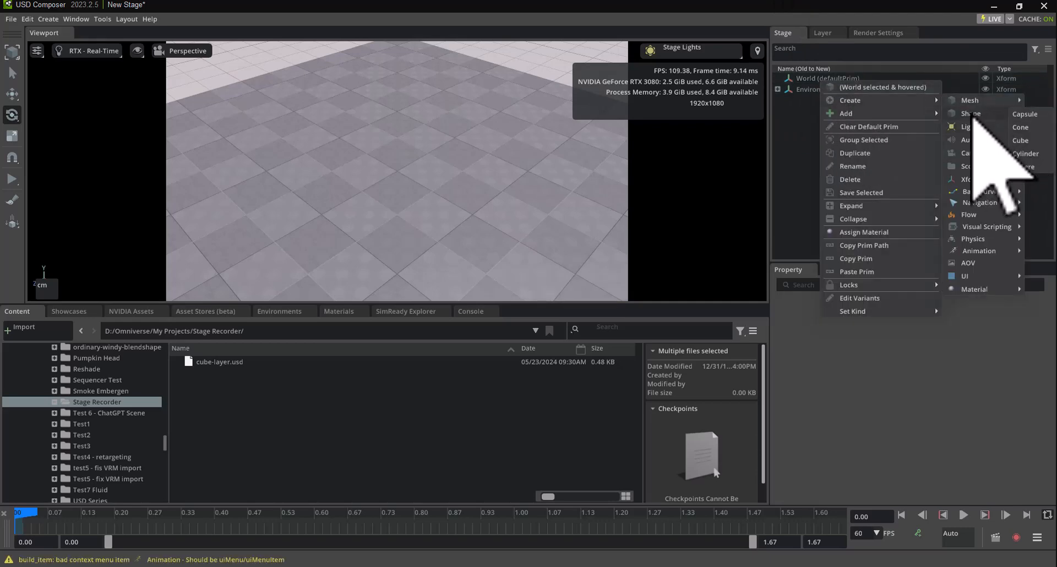
left_click(1030, 141)
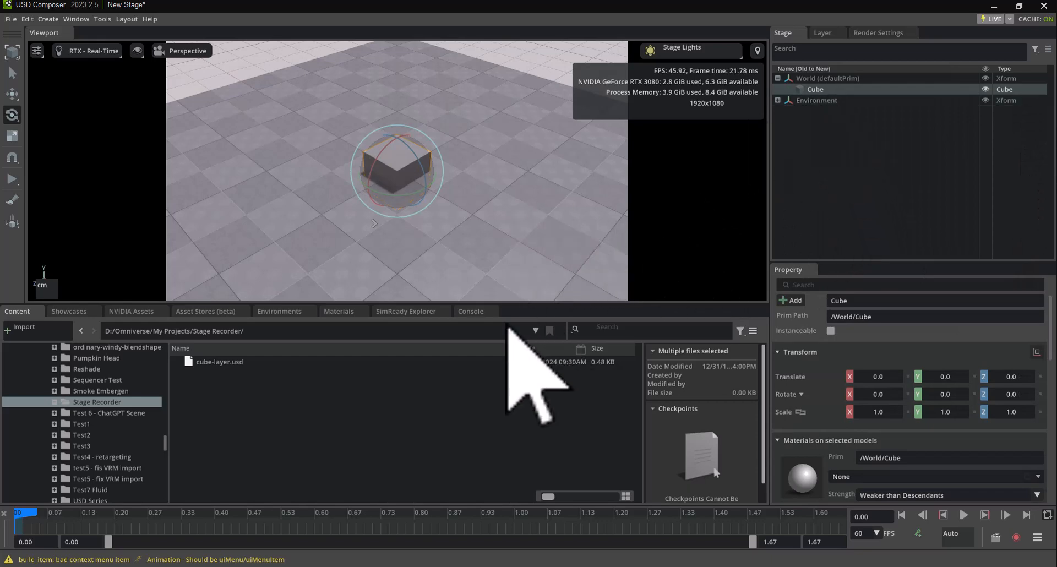
Apply the green Carpaint_01 material from the material library to the cube.
left_click(338, 313)
left_click_drag(422, 363, 406, 178)
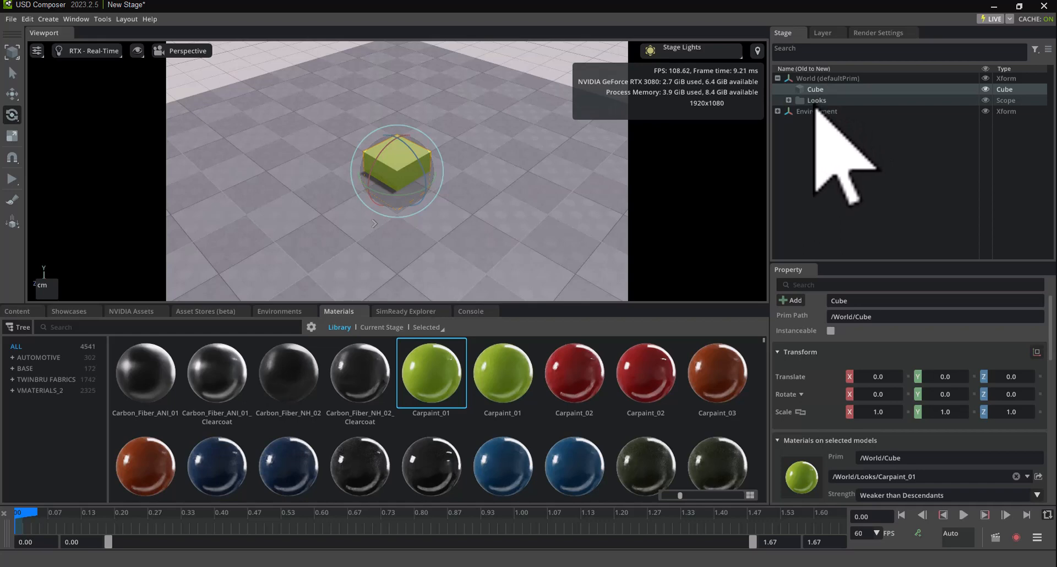
Expand the Looks scope, make the root layer the authoring layer, and show the Stage Recorder folder's contents.
left_click(788, 100)
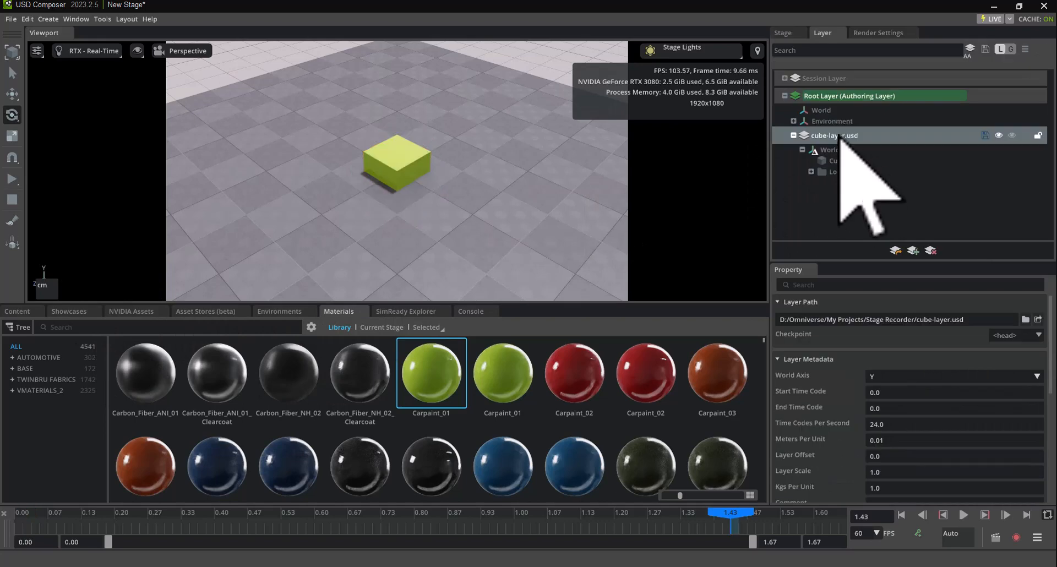
left_click(834, 98)
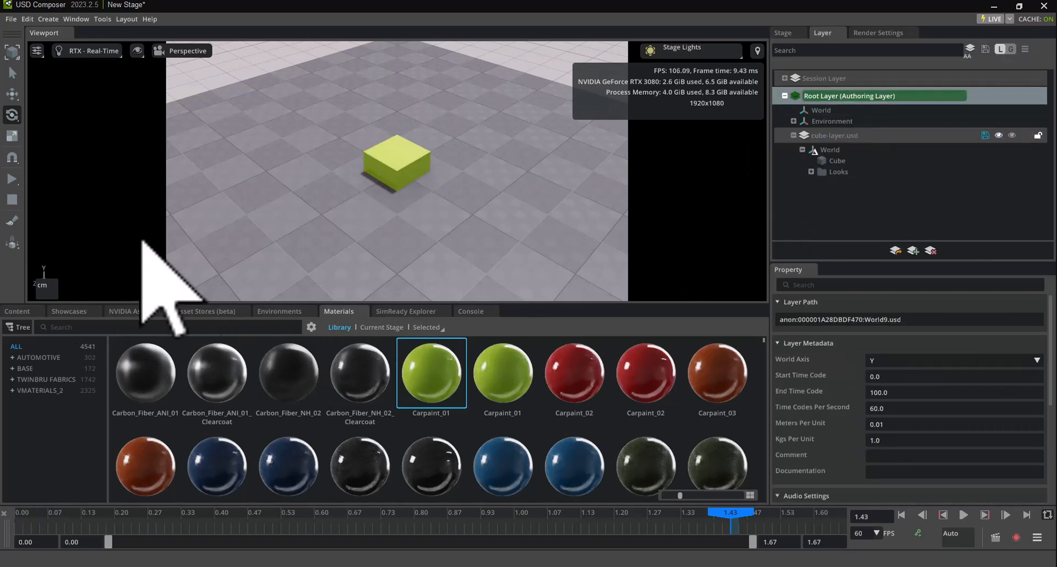
left_click(18, 309)
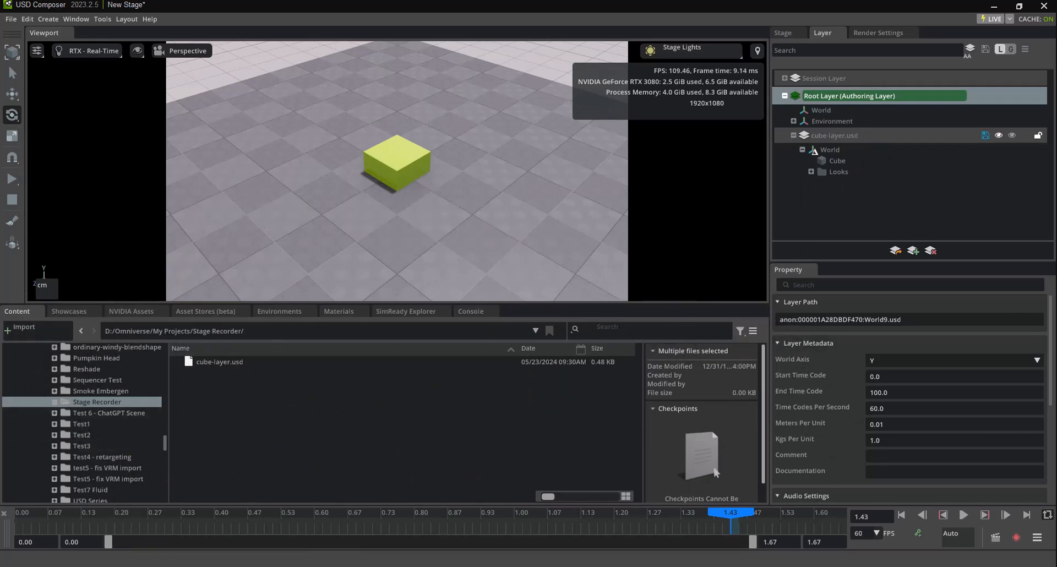
Set a keyframe on the cube's Rotate property at time 0.00 on the timeline.
left_click_drag(737, 524, 4, 521)
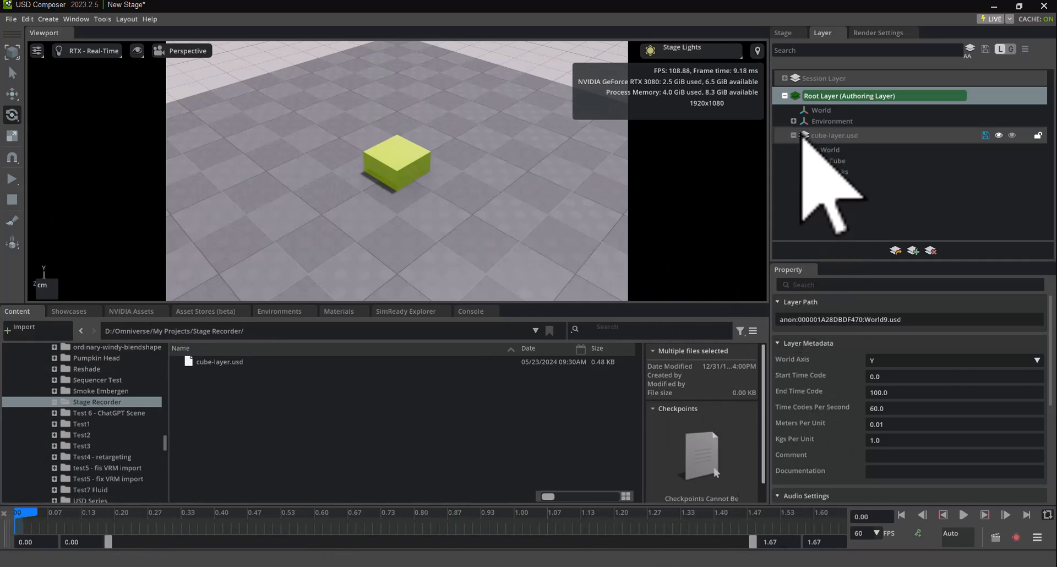
left_click(781, 35)
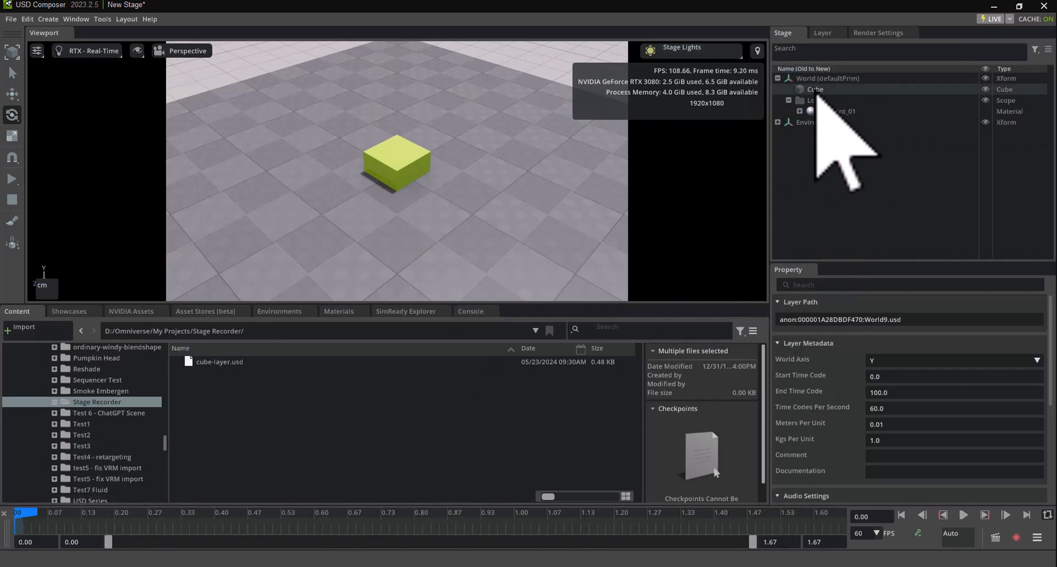
left_click(815, 89)
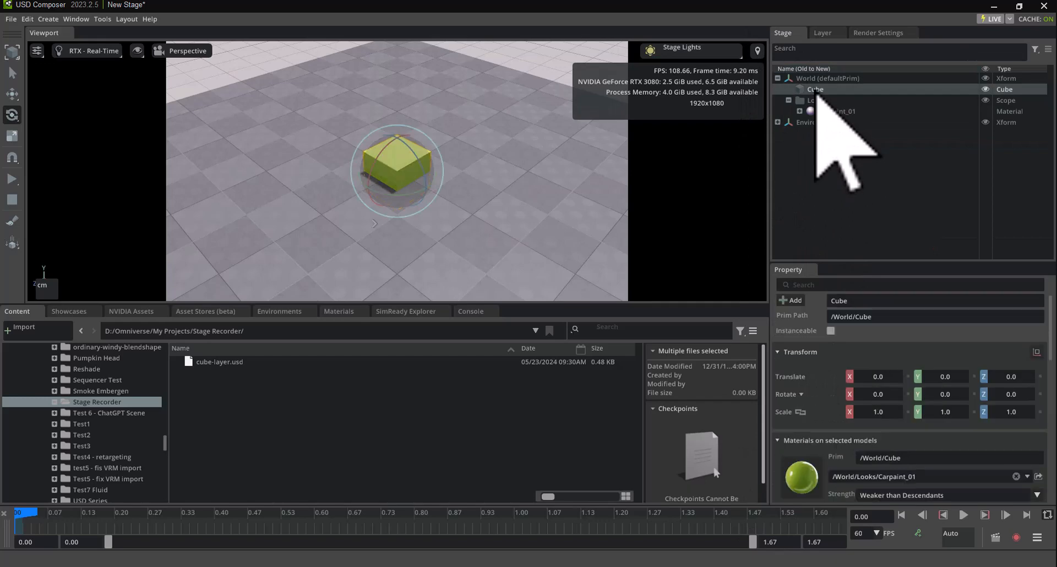
right_click(787, 397)
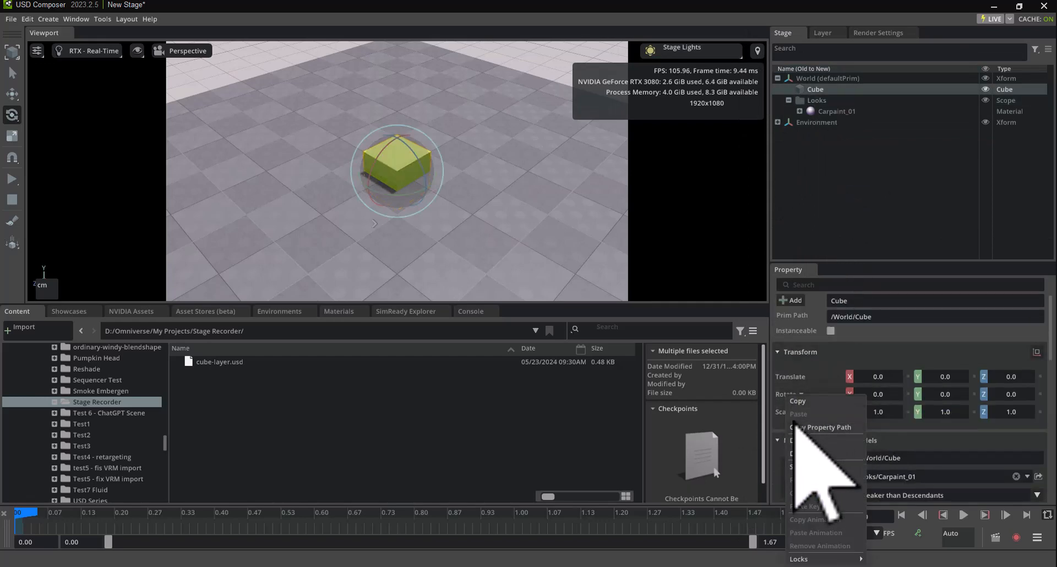
left_click(801, 467)
Rotate the cube to about -162 degrees in Z at time 1.08 and set a second Rotate keyframe there.
left_click(555, 515)
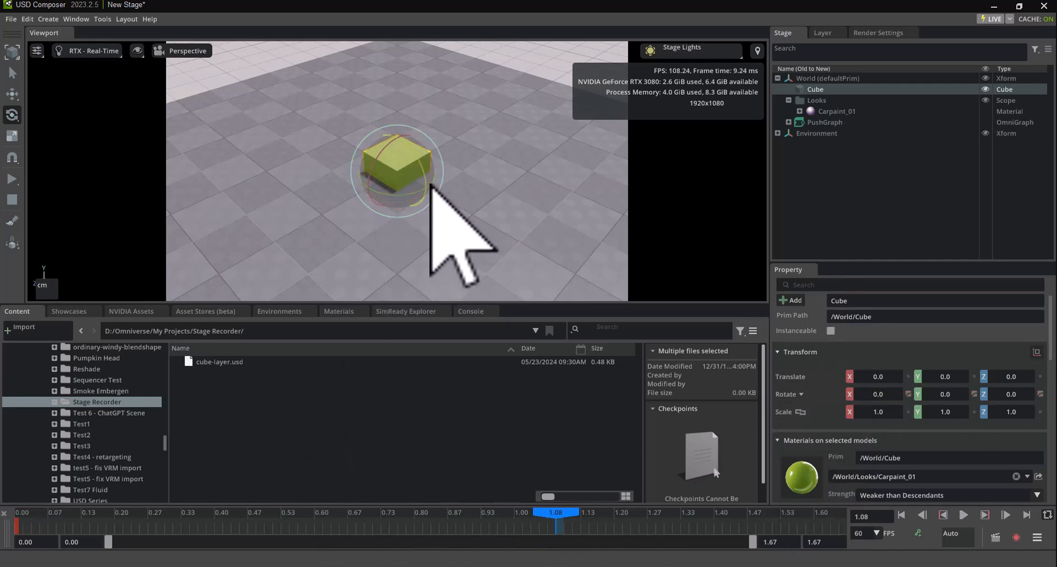
left_click_drag(431, 185, 276, 184)
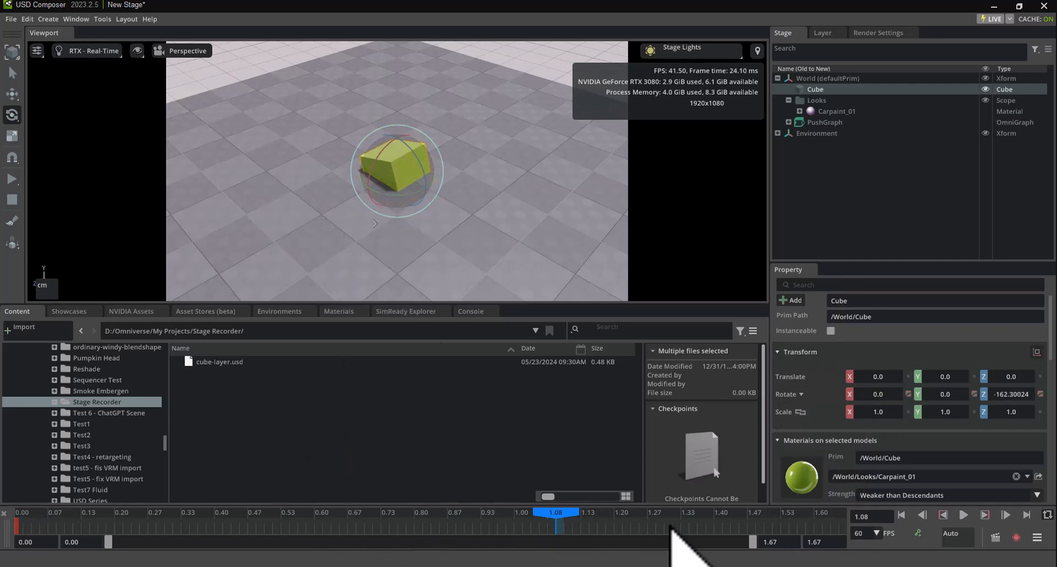
right_click(789, 395)
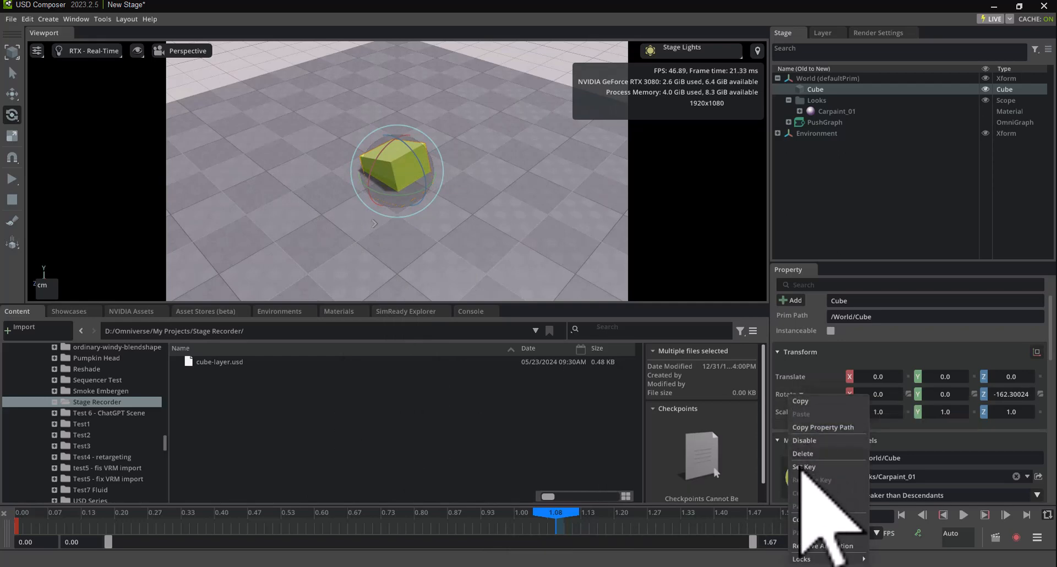
left_click(803, 467)
Play the cube's rotation animation from the start of the timeline and stop playback.
left_click_drag(546, 513, 2, 490)
key("space")
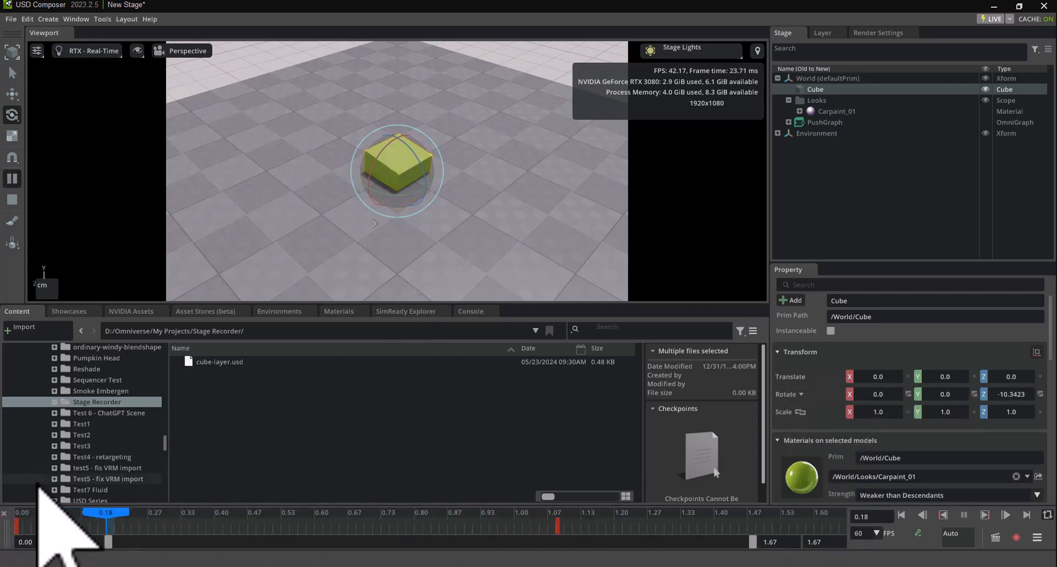
key("space")
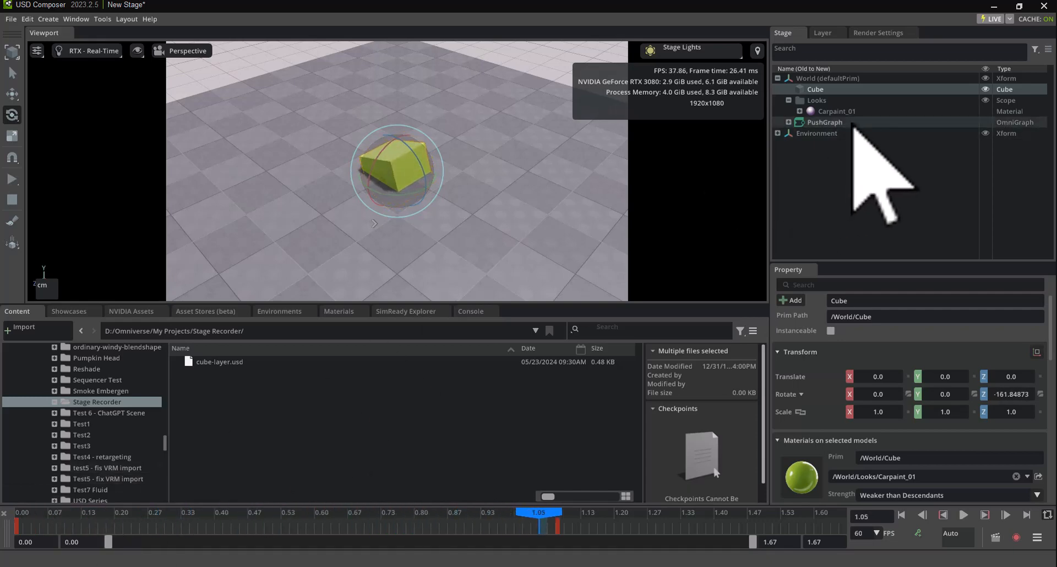
Examine which prims the root layer's World and cube-layer.usd's World each contain.
left_click(835, 34)
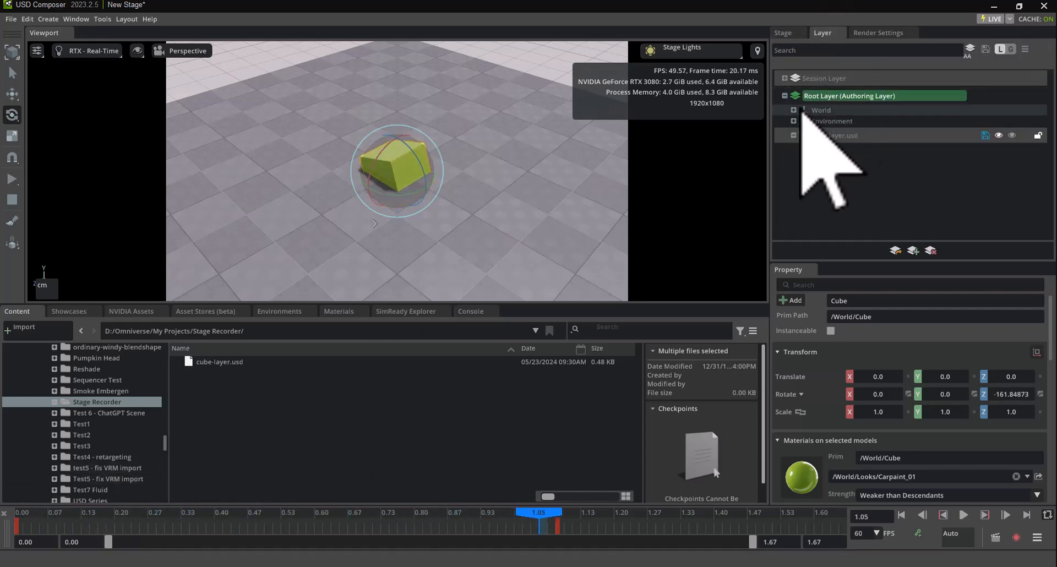
left_click(802, 150)
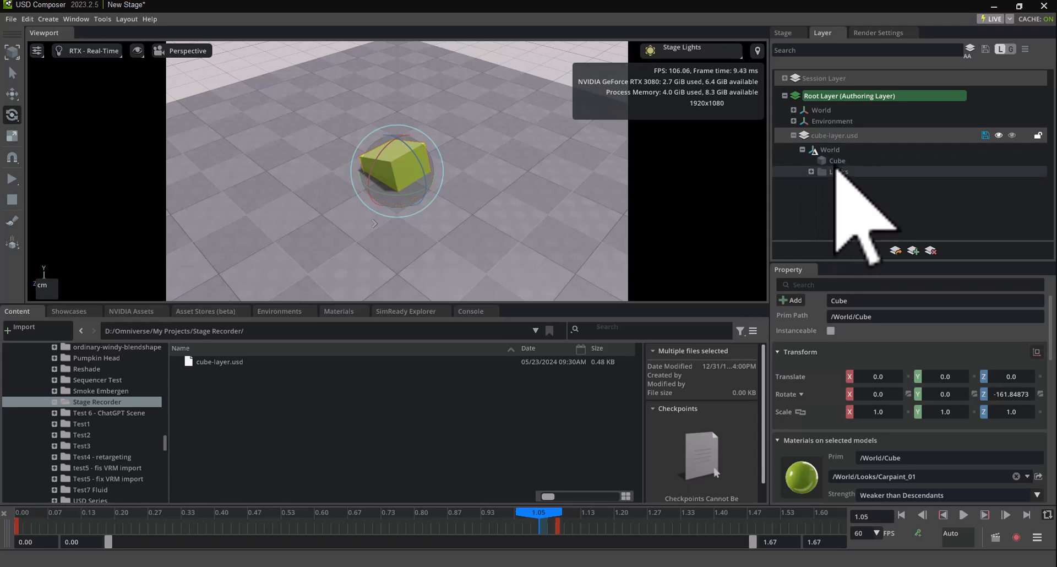
left_click(793, 111)
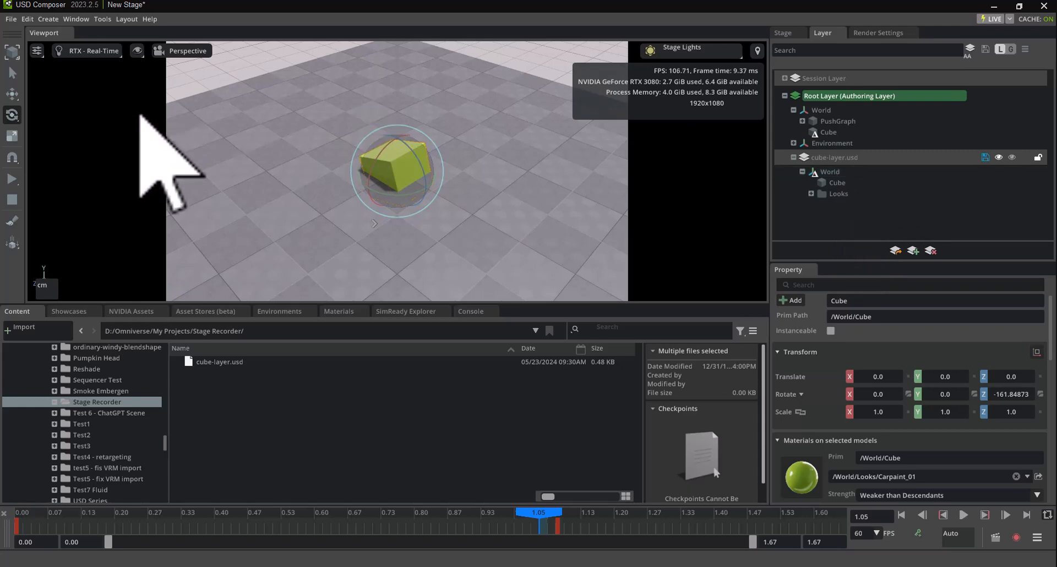
Save the stage as omni-stage in the Stage Recorder folder together with cube-layer.usd, and save the remaining omni-stage.usd changes.
key("ctrl+shift+s")
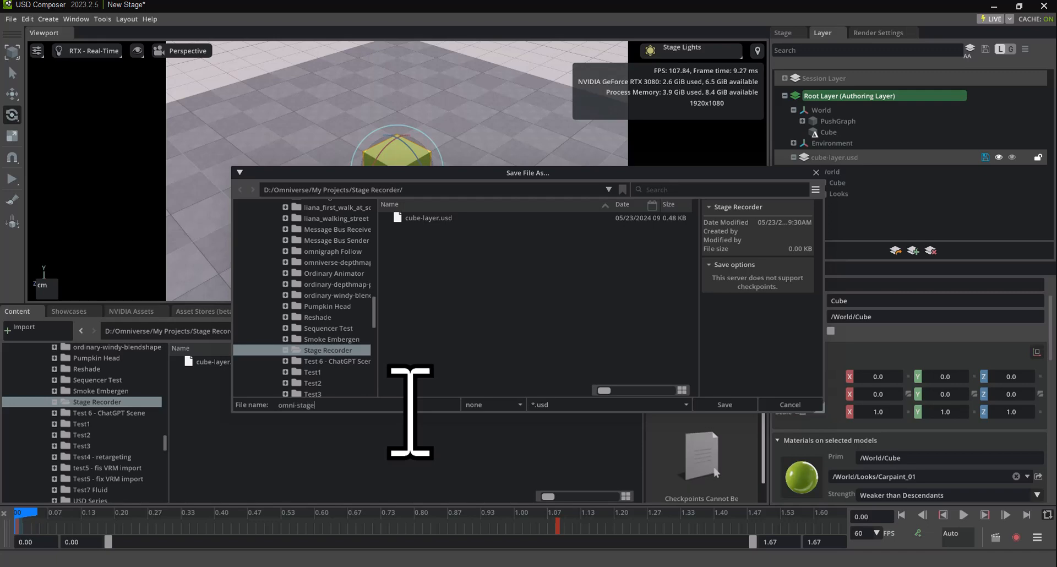
type("omni-stage")
key("Return")
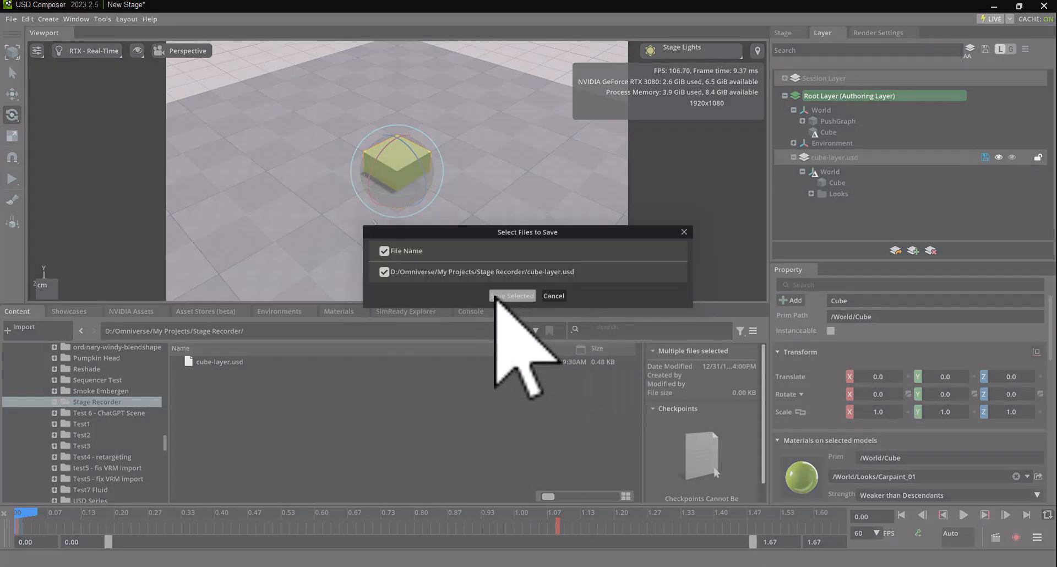
left_click(497, 295)
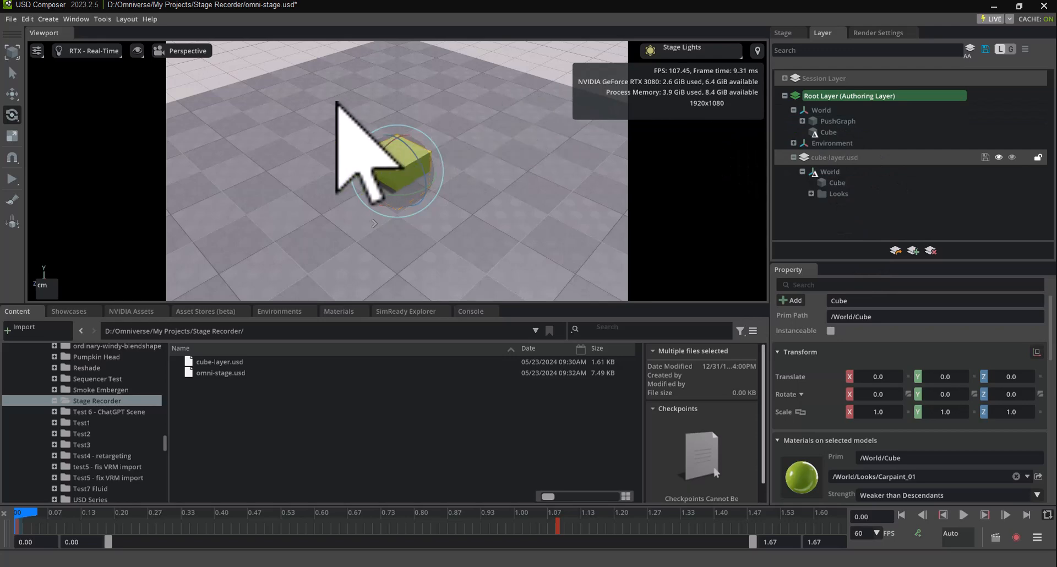
key("ctrl+s")
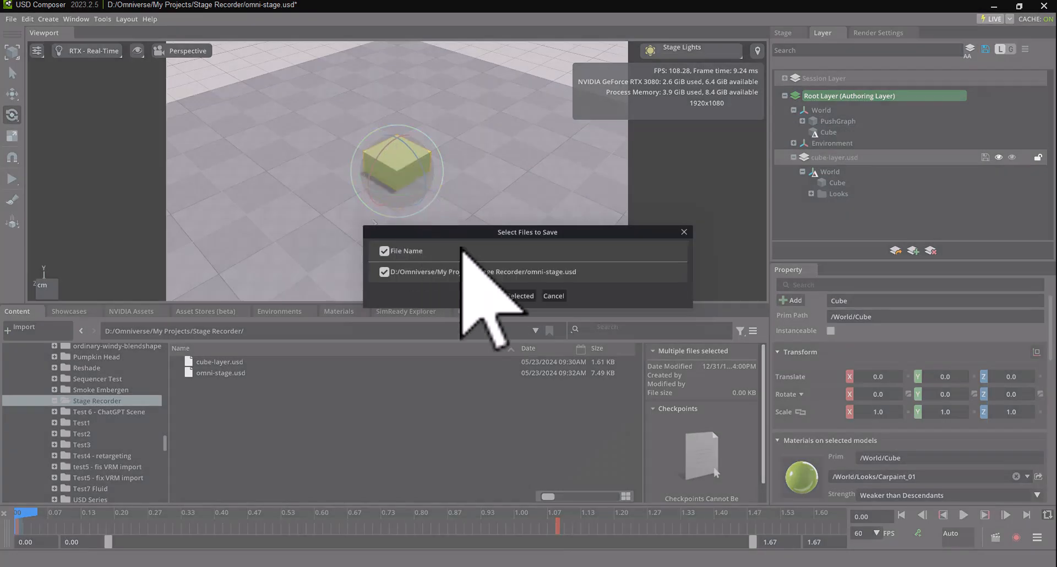
left_click(509, 297)
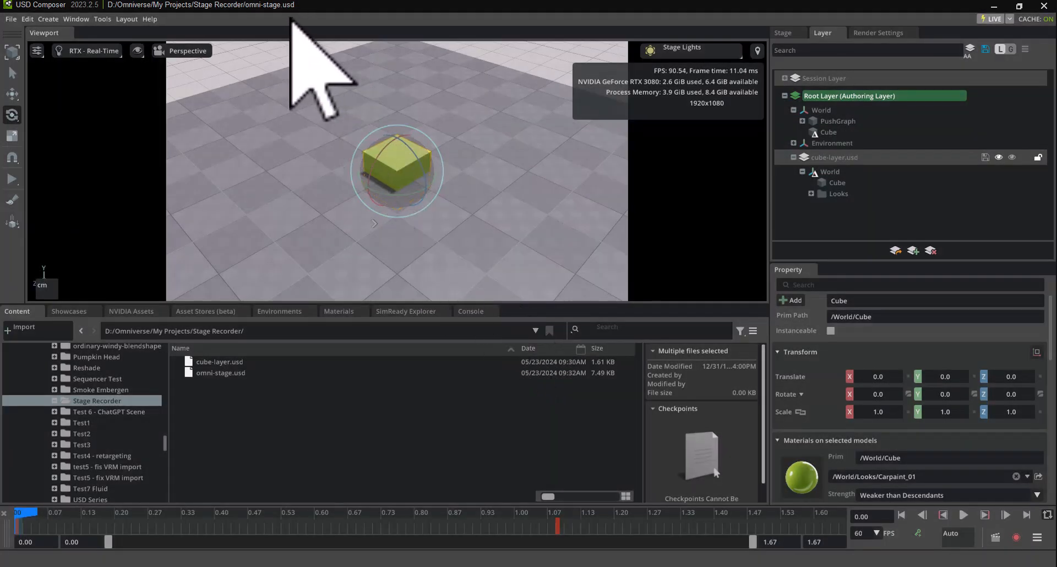
Open the Stage Recorder and add the selected Cube prim to its recording list.
left_click(76, 20)
mouse_move(171, 40)
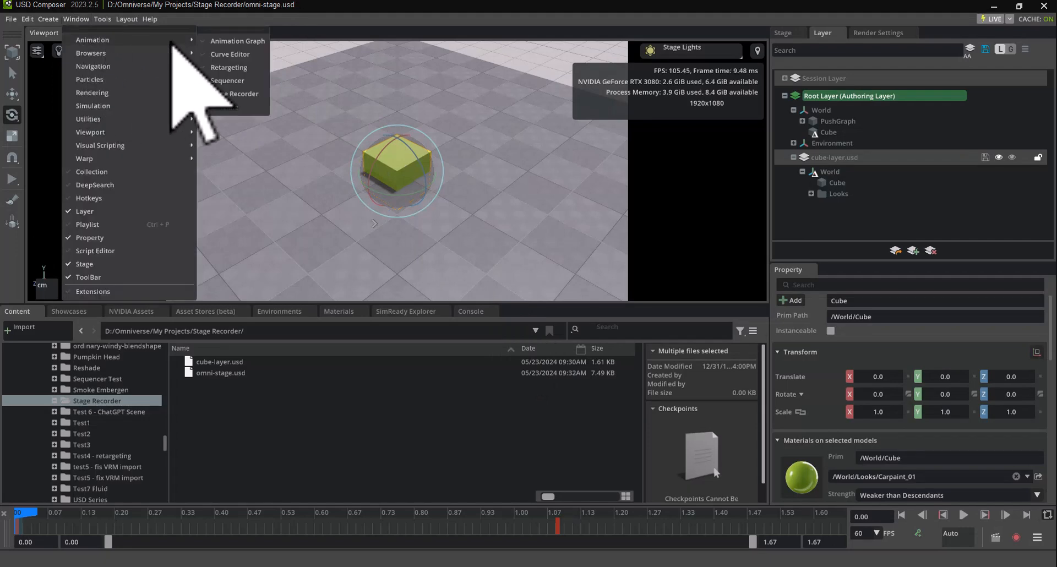
left_click(234, 94)
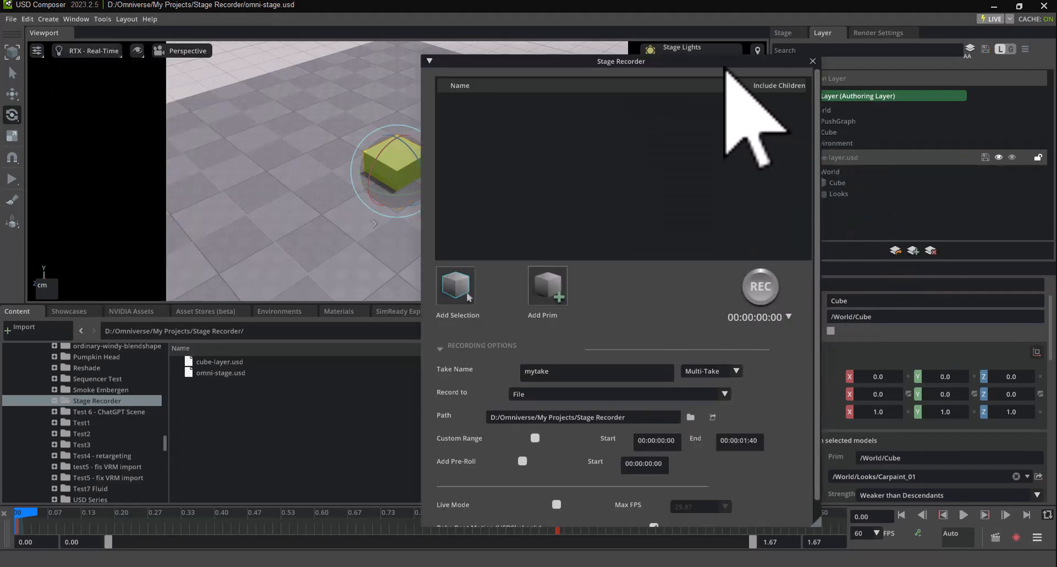
left_click(782, 33)
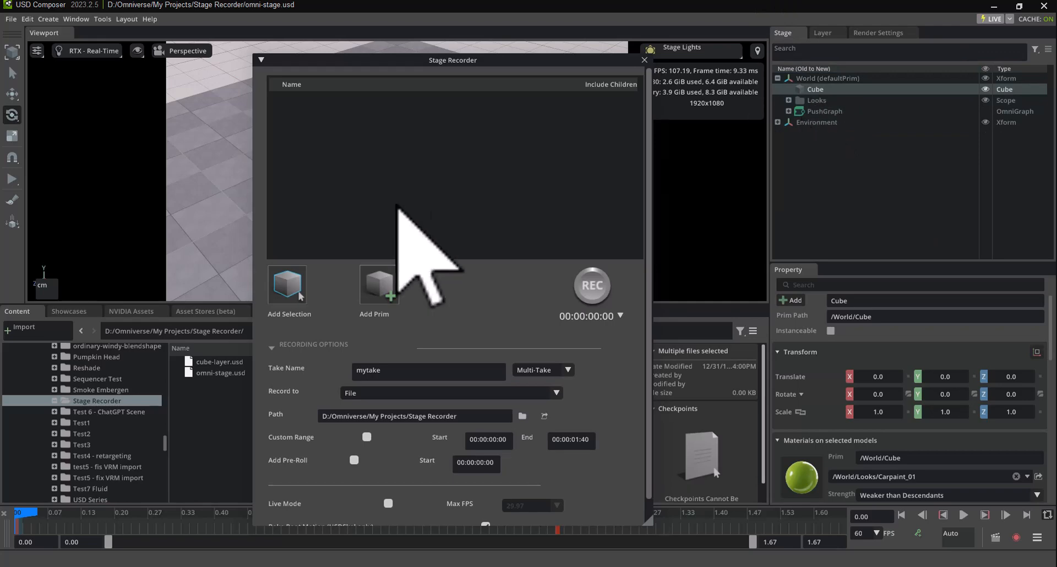
left_click(289, 284)
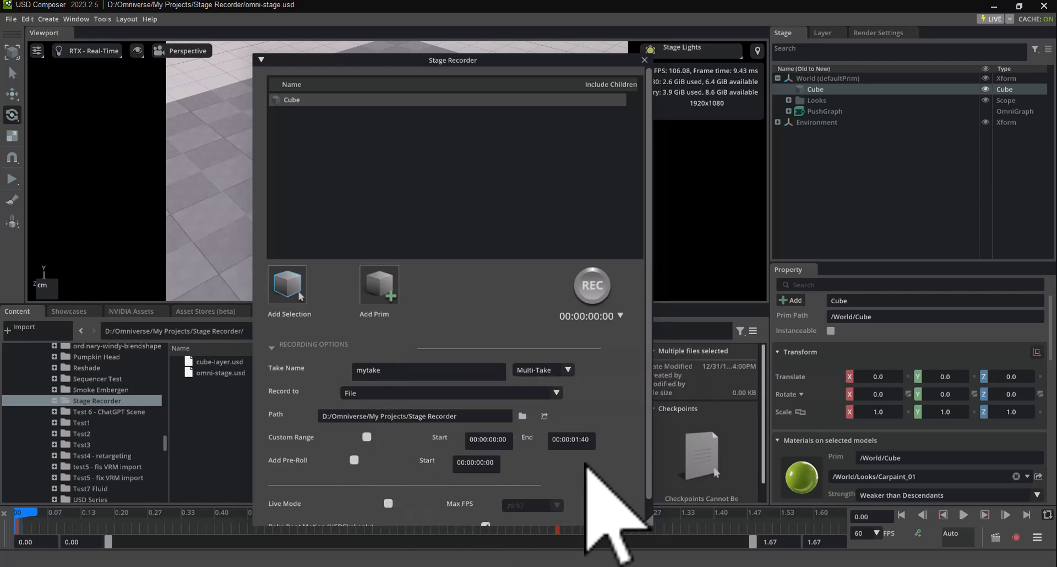
Record the cube's animation to file with the take name mytake, and close the Stage Recorder.
left_click_drag(649, 451, 620, 352)
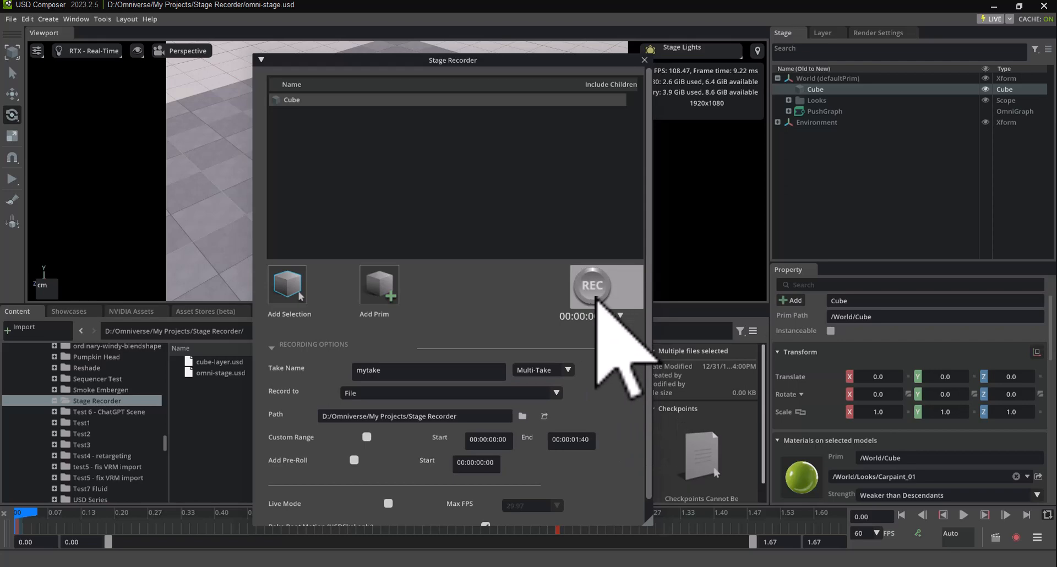
left_click(595, 297)
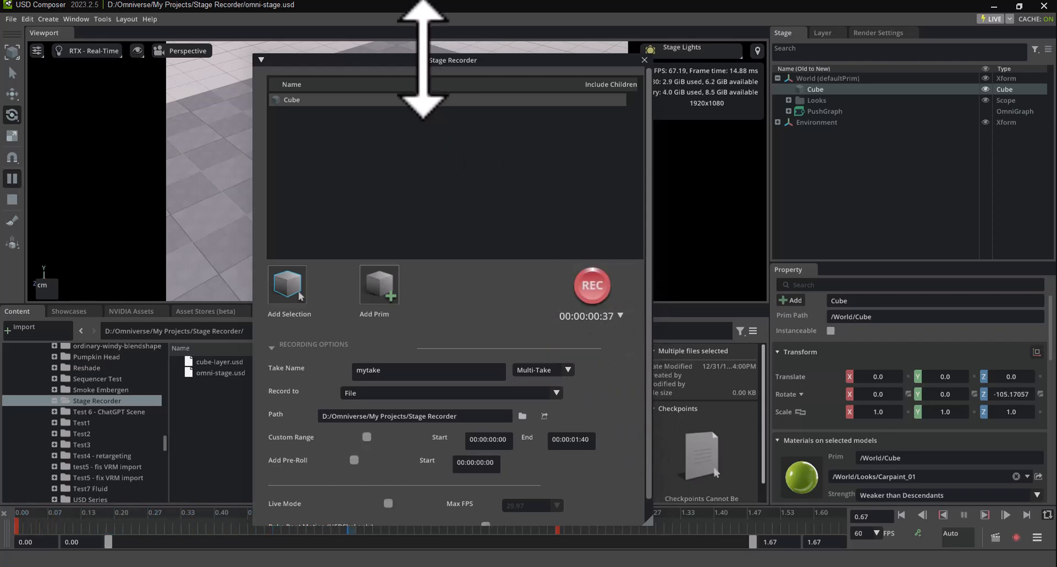
left_click_drag(527, 62, 692, 55)
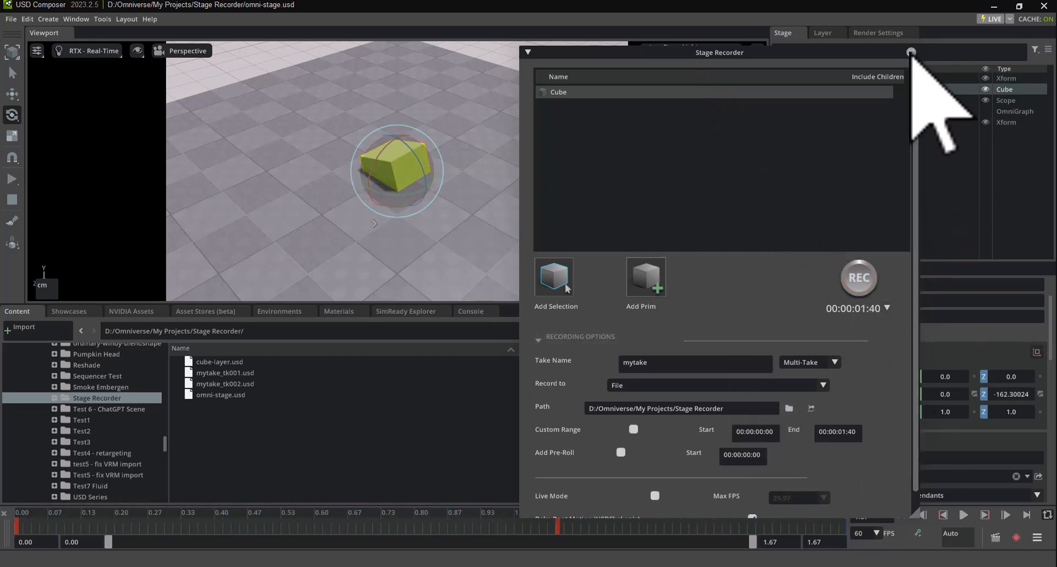
left_click(911, 52)
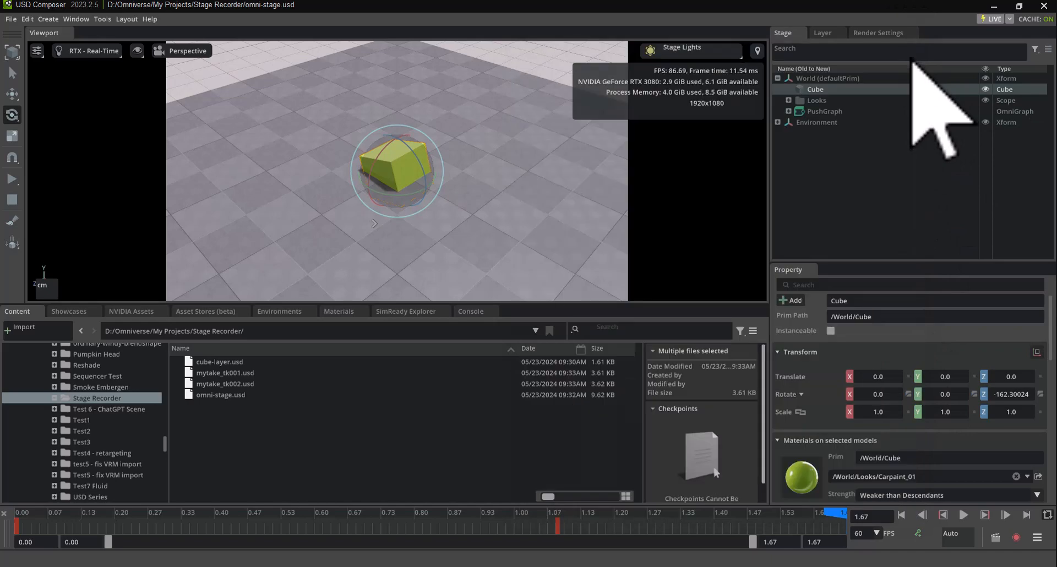
Delete the mytake_tk002.usd file from the Stage Recorder folder.
left_click(233, 385)
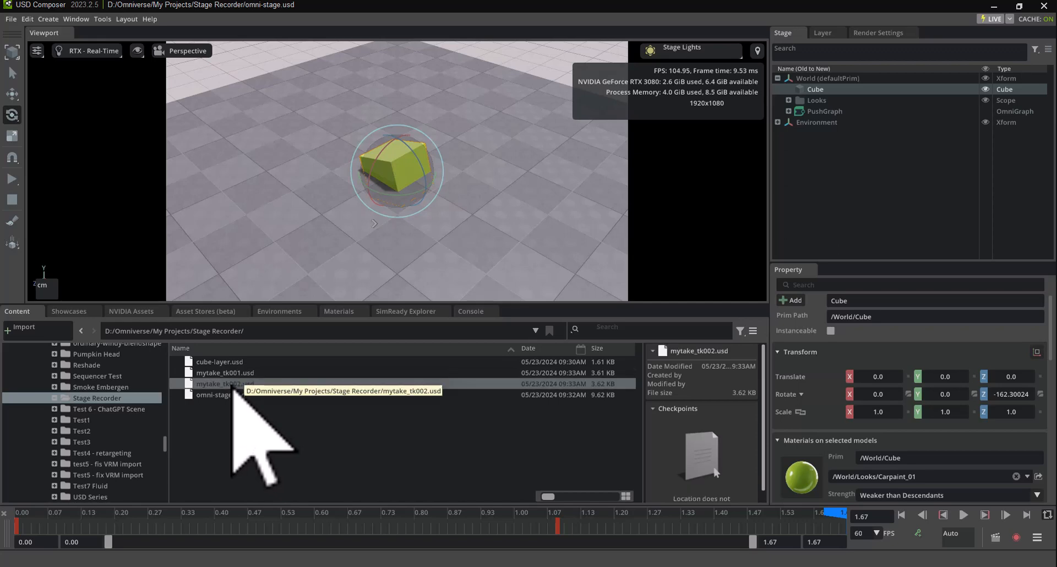
right_click(234, 385)
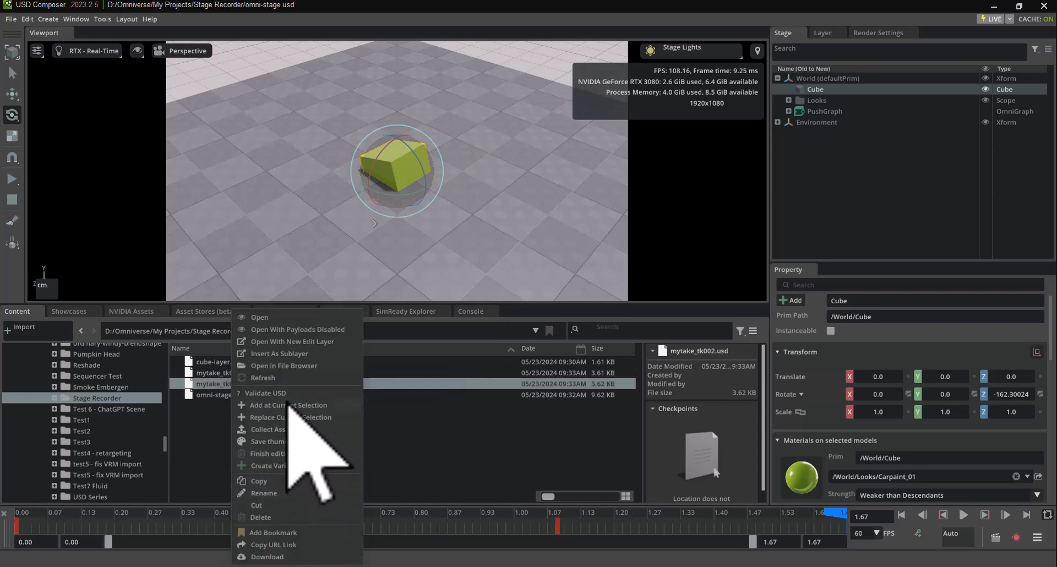
left_click(284, 516)
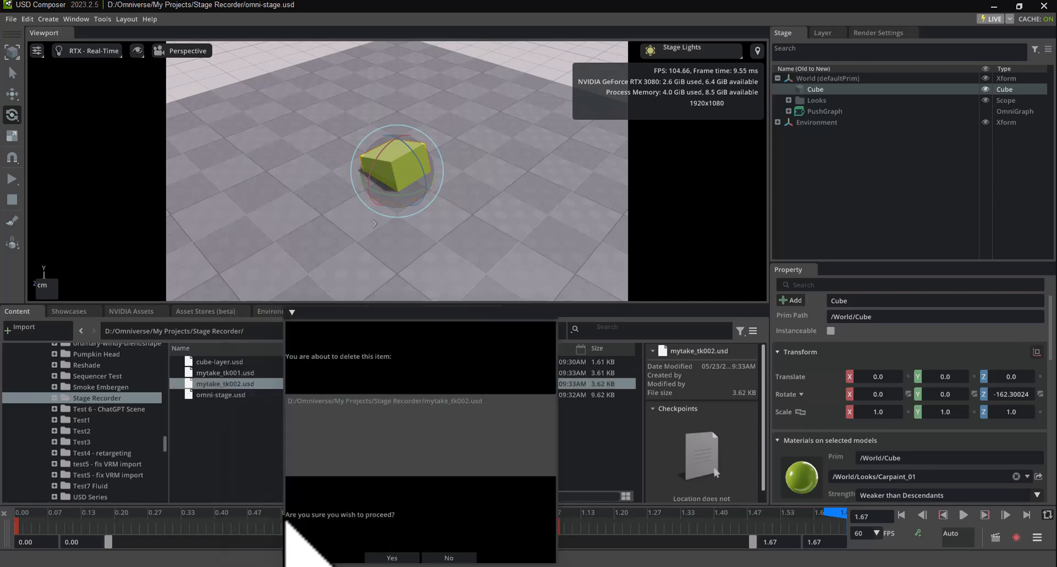
left_click(392, 558)
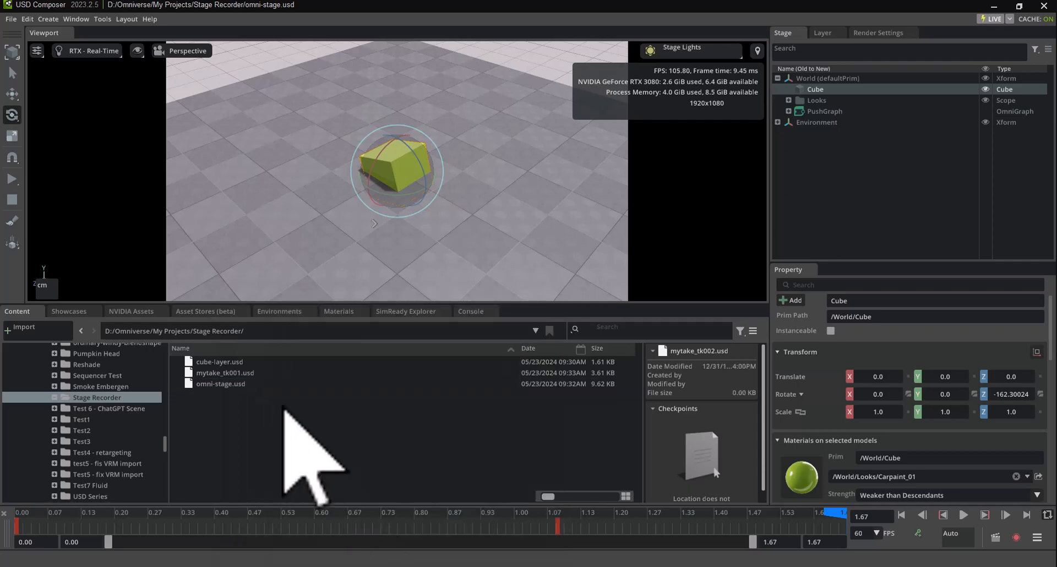
Open mytake_tk001.usd for text editing in Visual Studio Code.
right_click(224, 374)
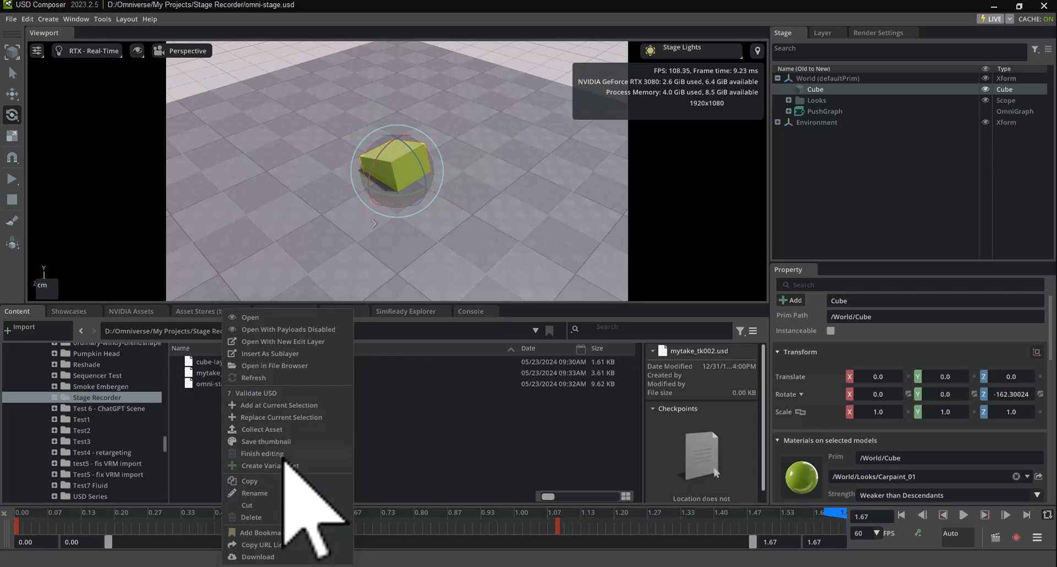
left_click(278, 451)
right_click(232, 374)
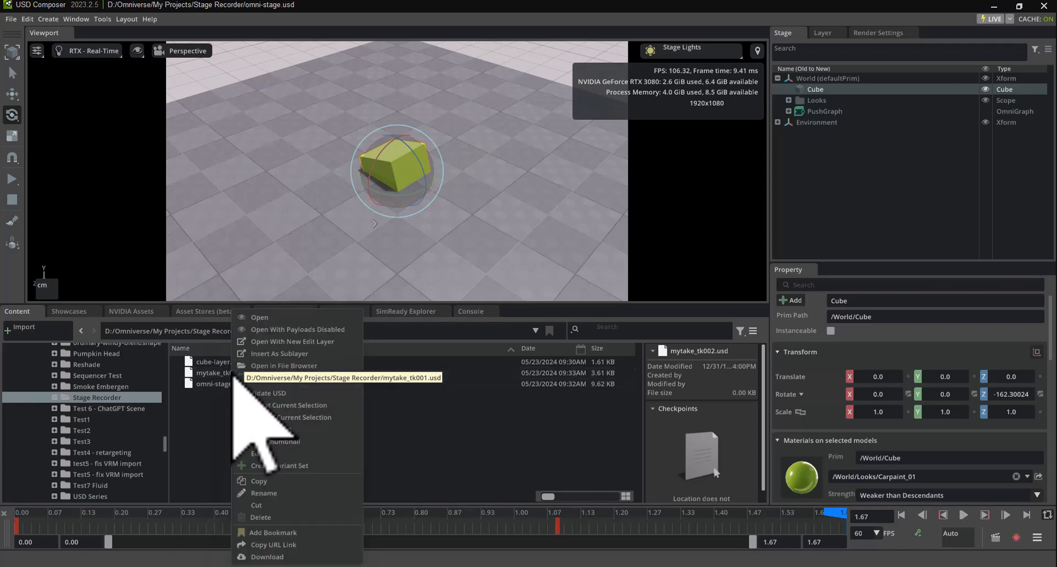
left_click(260, 454)
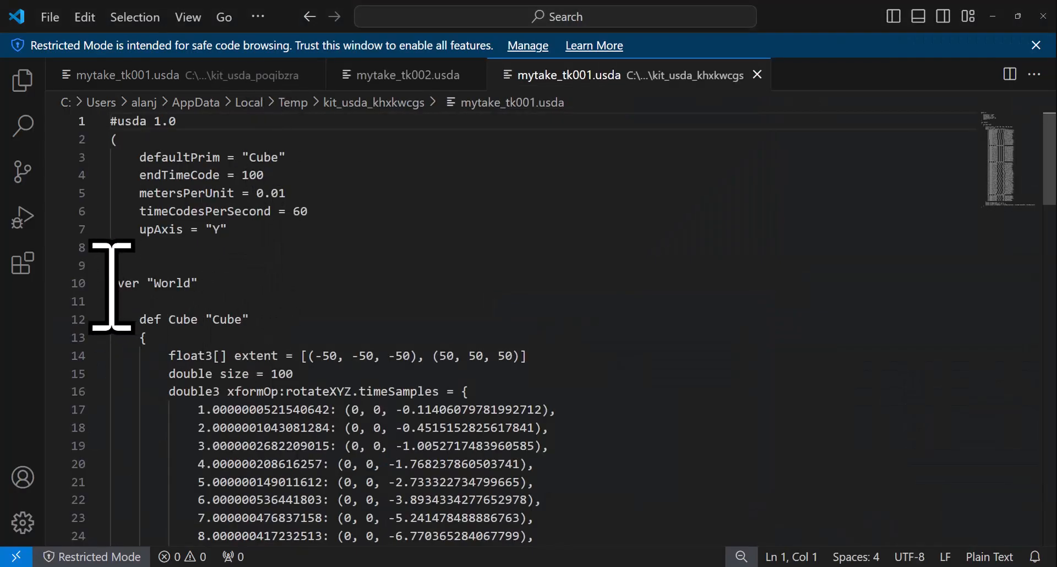
Examine the World override, the Cube definition and the rotateXYZ timeSamples in mytake_tk001.usda.
left_click_drag(112, 282, 236, 283)
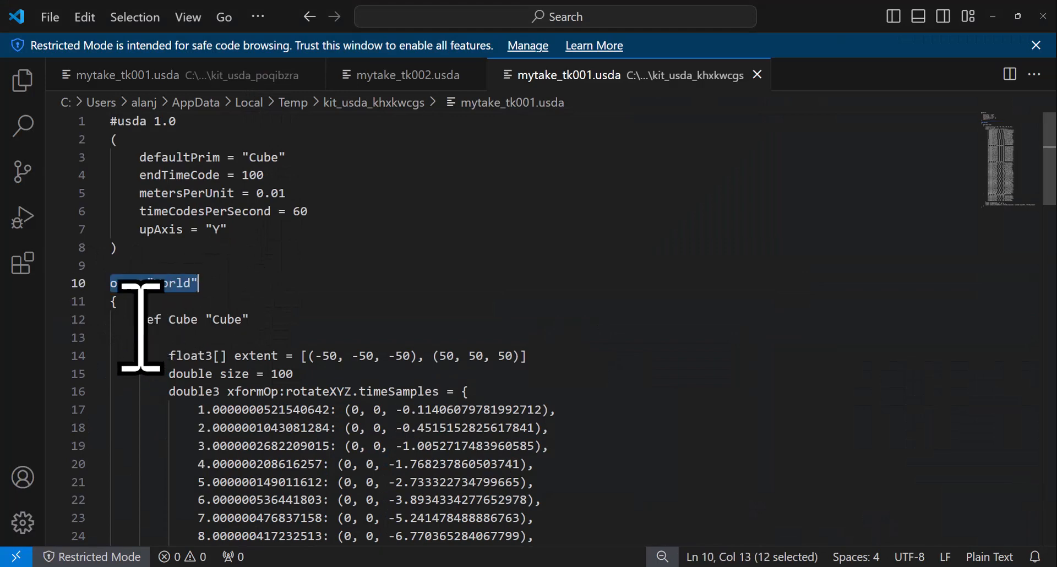
left_click_drag(141, 321, 251, 325)
scroll(256, 329, "down", 6)
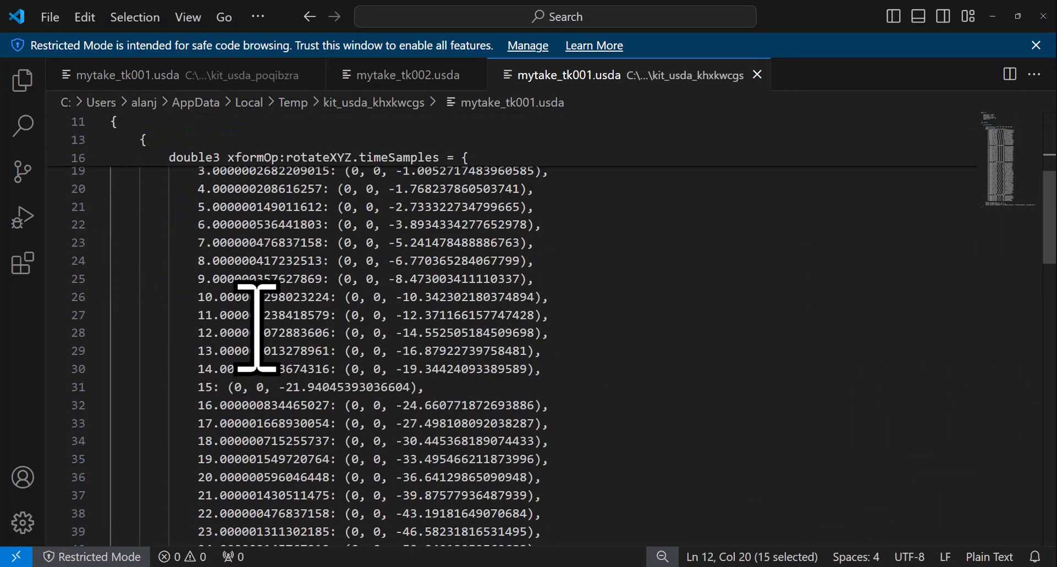
scroll(250, 245, "up", 2)
double_click(375, 199)
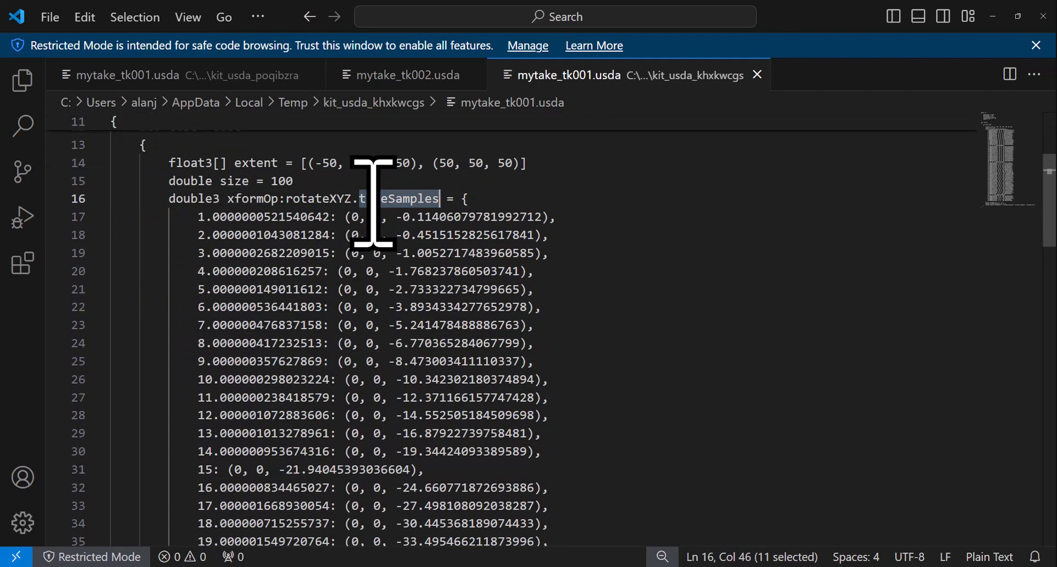
Review the rotateXYZ timeSamples through the end of mytake_tk001.usda, and highlight the Cube definition under World.
scroll(285, 272, "down", 9)
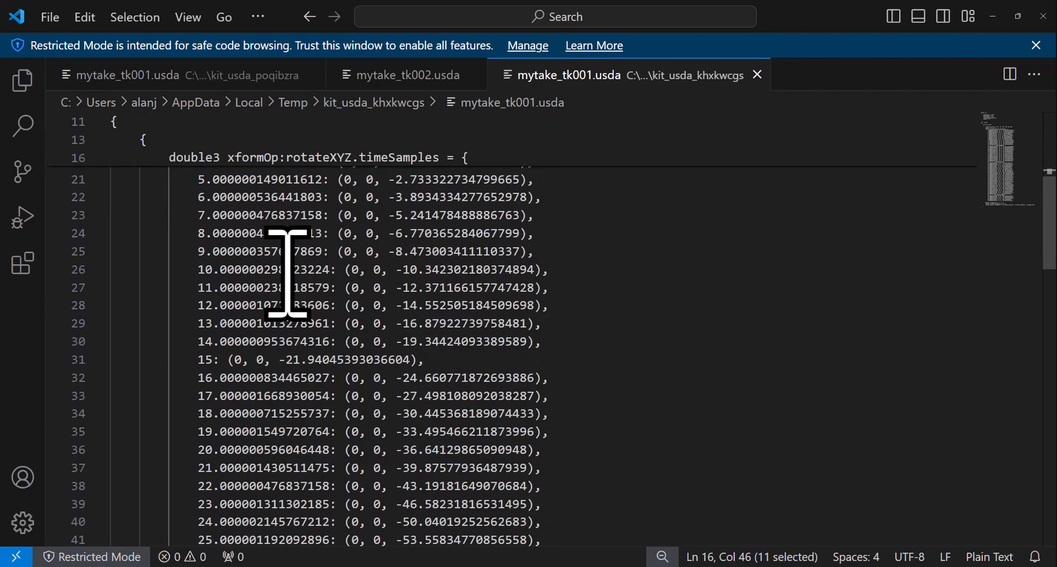
scroll(288, 273, "down", 10)
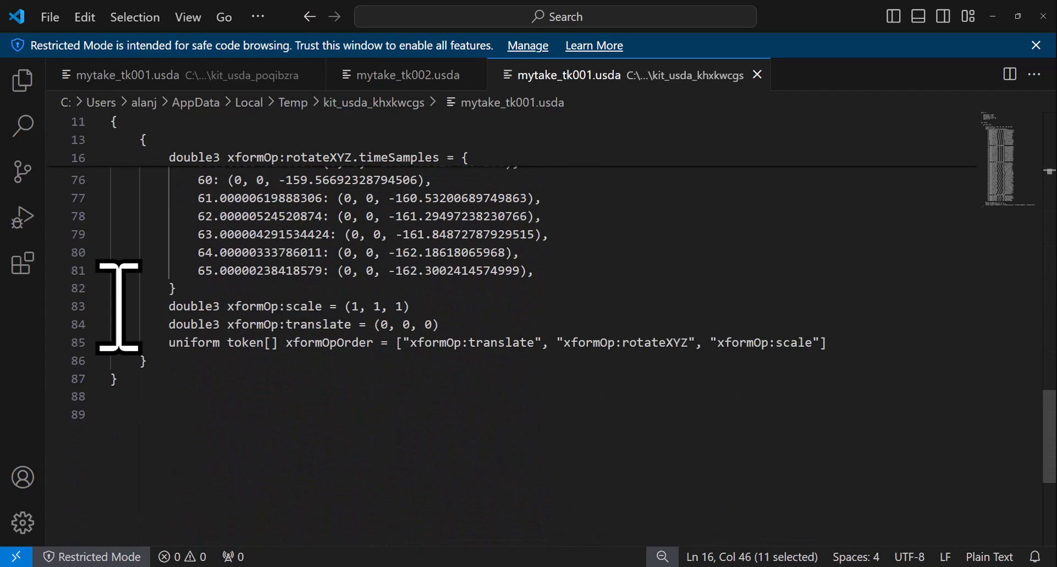
scroll(173, 421, "up", 17)
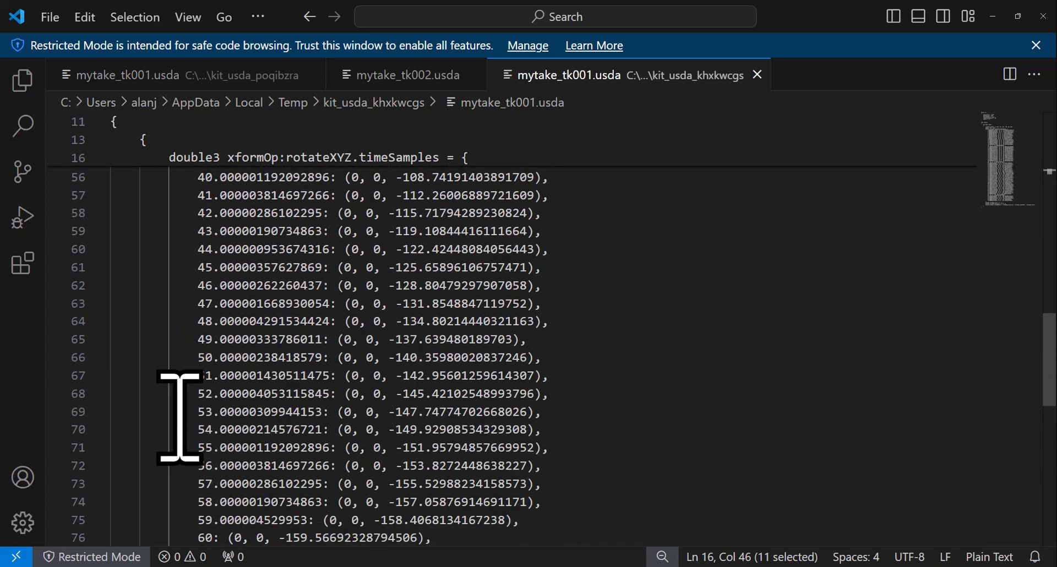
scroll(181, 417, "up", 6)
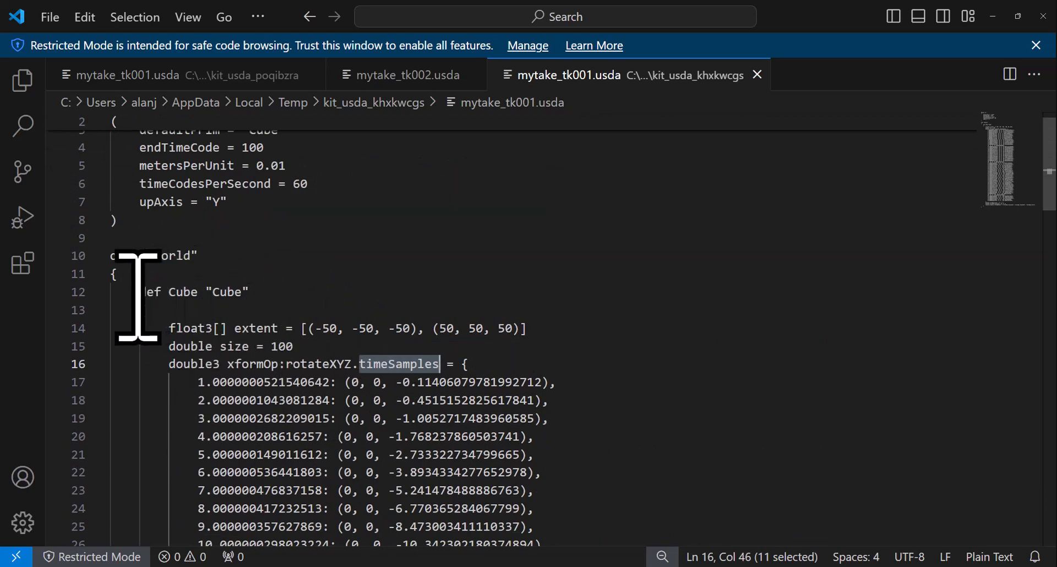
left_click_drag(138, 293, 252, 294)
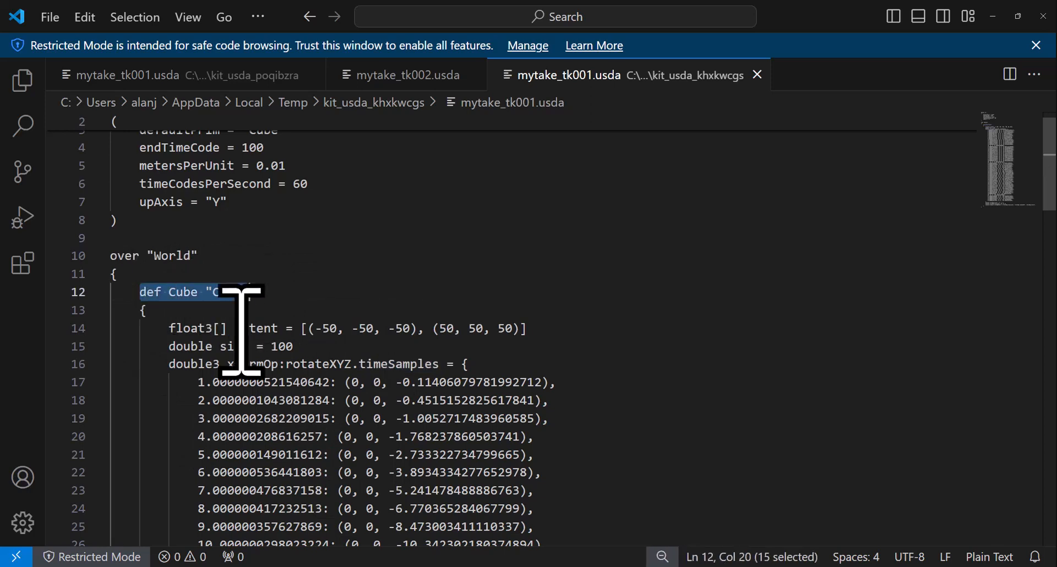
double_click(369, 368)
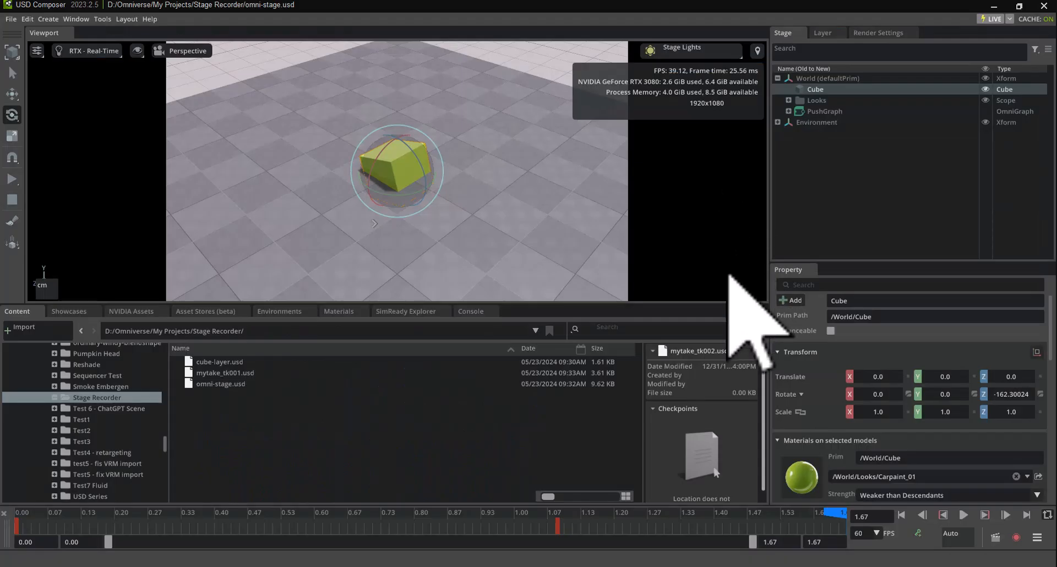
Return to USD Composer, show the stage's layers, and open cube-layer.usd for text editing in Visual Studio Code.
left_click(824, 32)
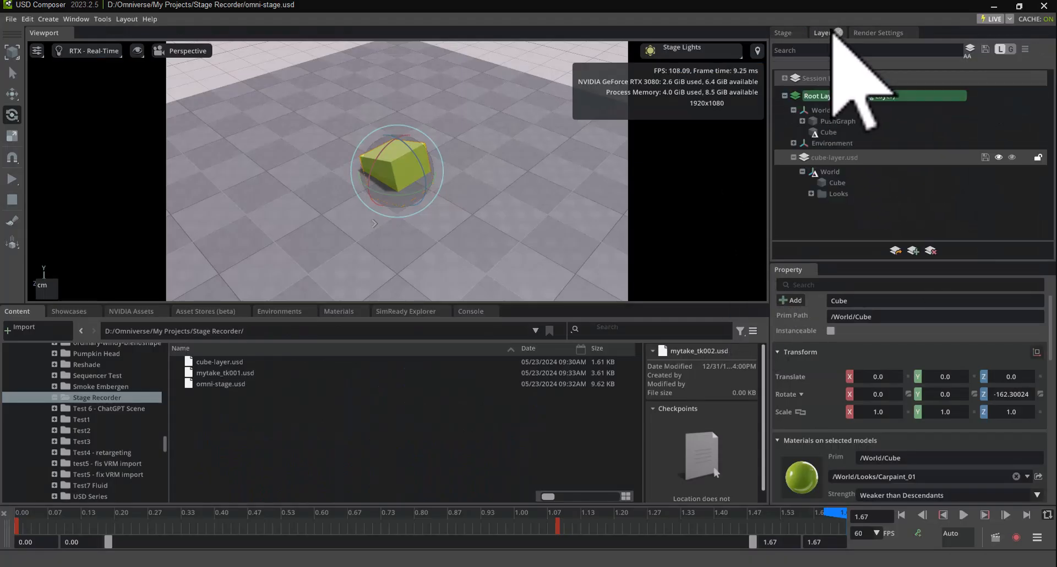
left_click(231, 363)
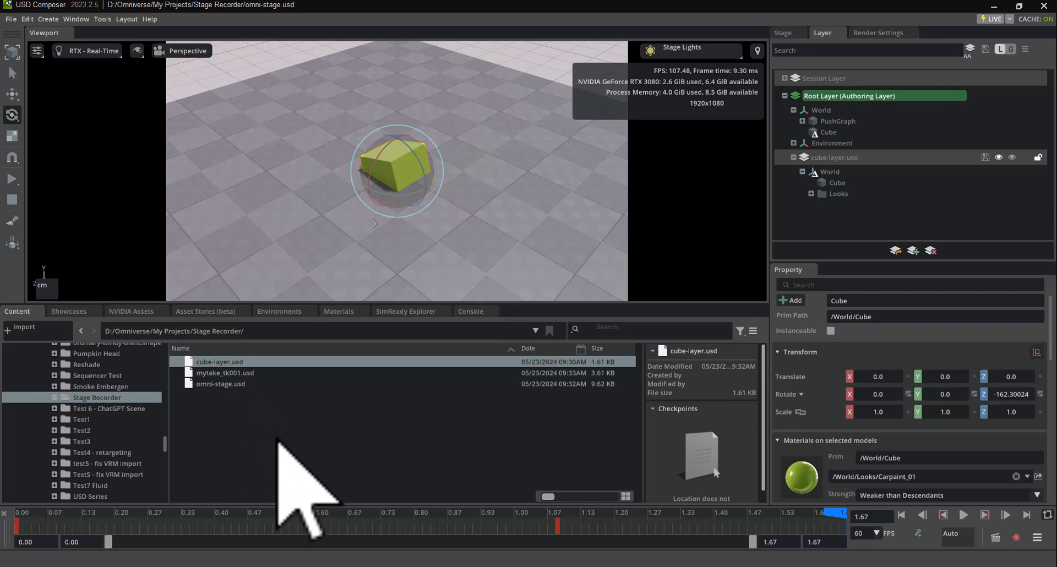
right_click(246, 362)
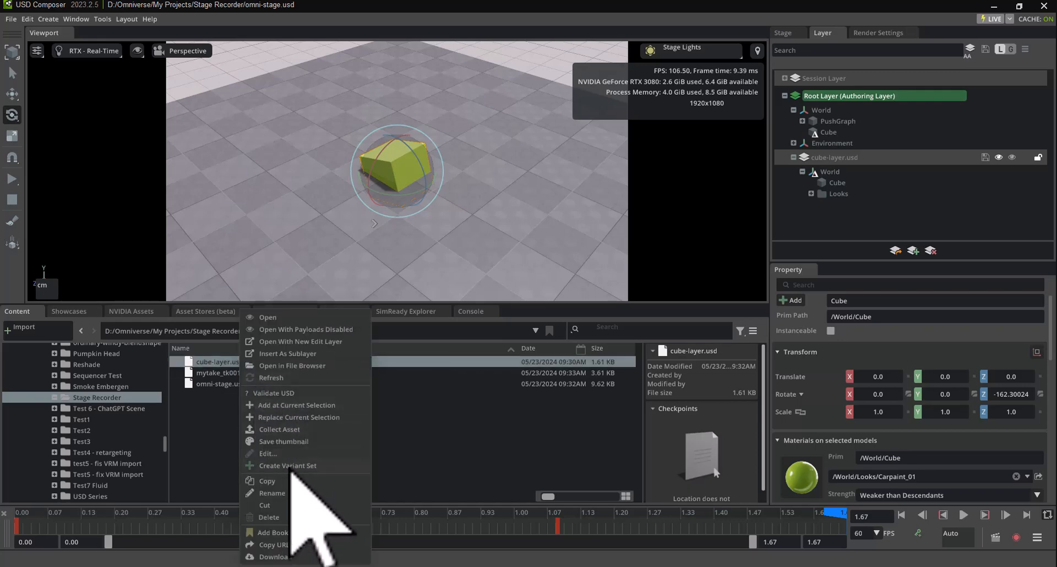
left_click(276, 453)
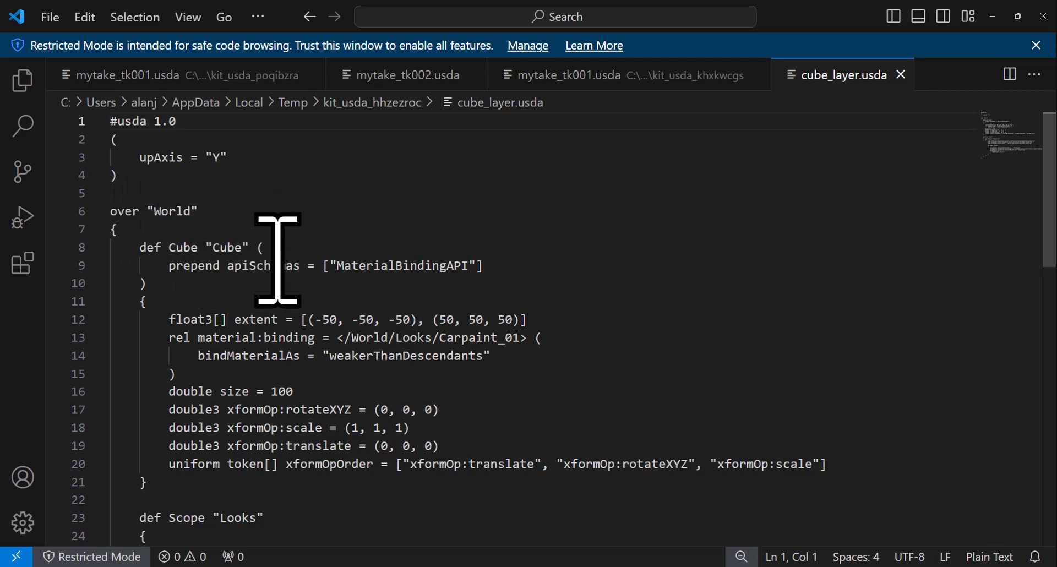
Examine the Cube's transform attributes and material binding and the Carpaint_01 material definition in cube_layer.usda.
scroll(278, 258, "down", 4)
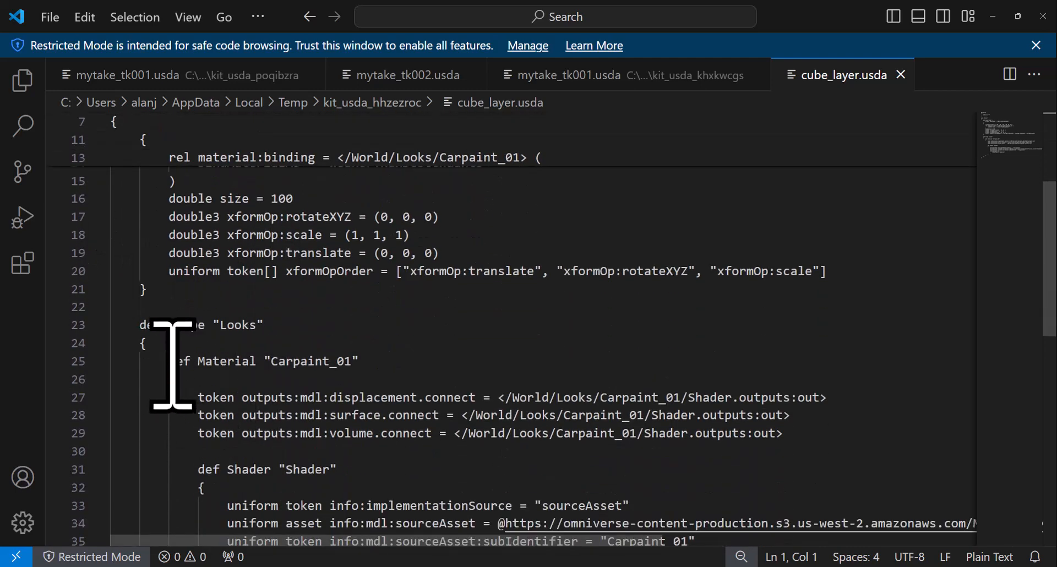
left_click(271, 361)
scroll(296, 252, "up", 1)
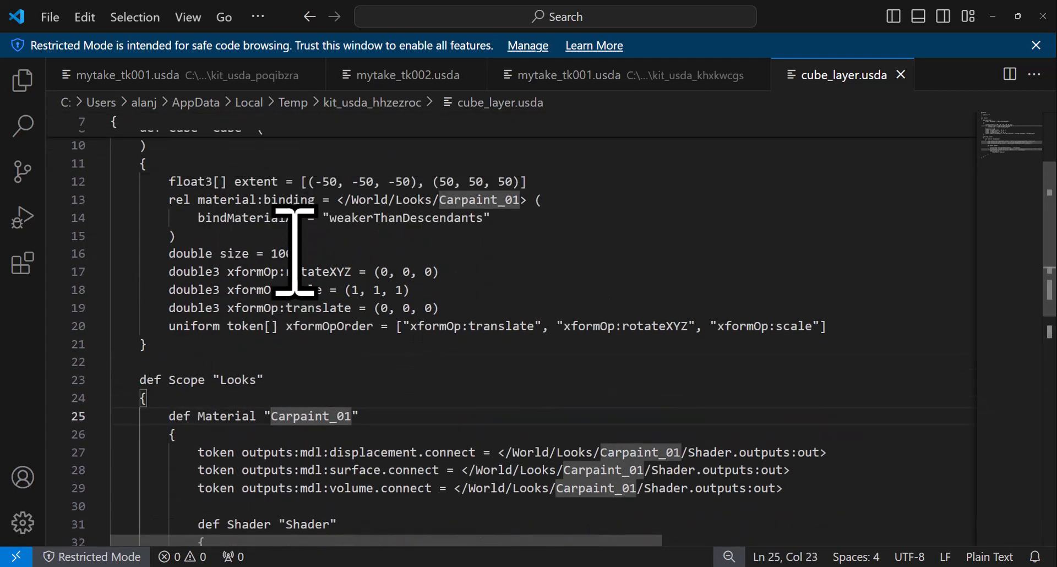
scroll(295, 252, "up", 1)
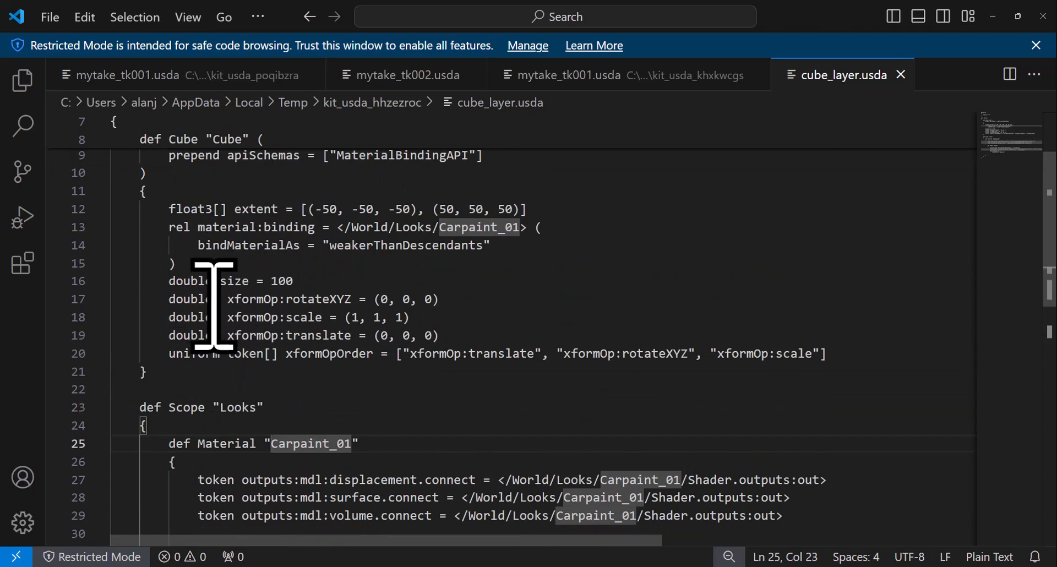
Switch back to USD Composer and create a new stage.
key("alt+Tab")
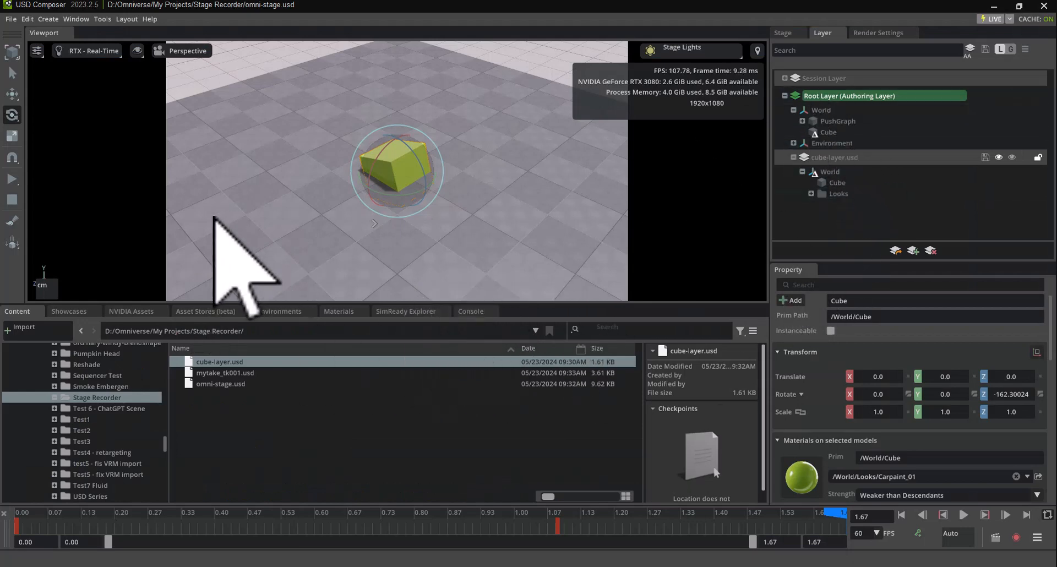
left_click(265, 414)
left_click(22, 21)
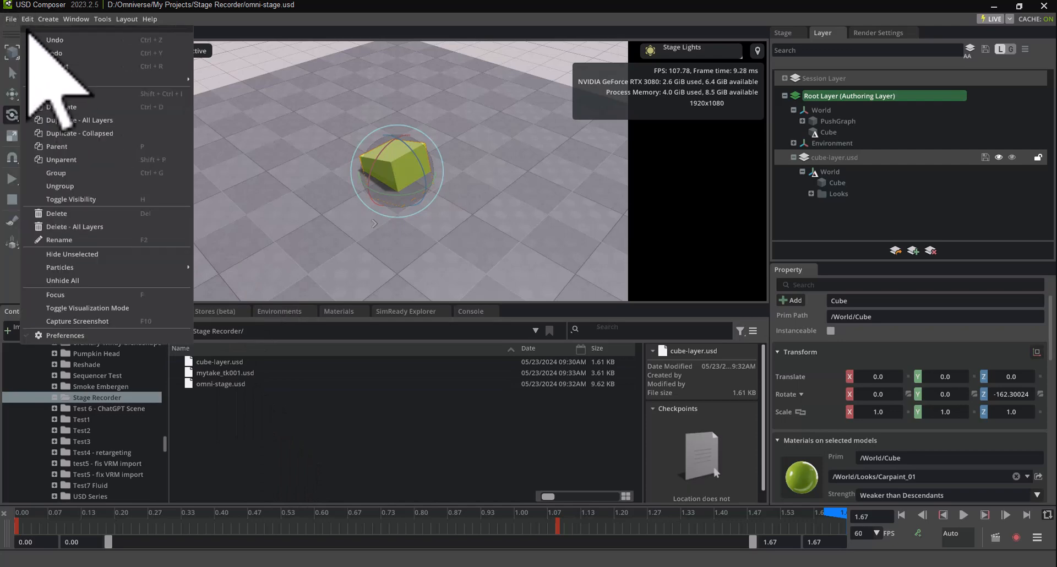
mouse_move(13, 22)
left_click(26, 41)
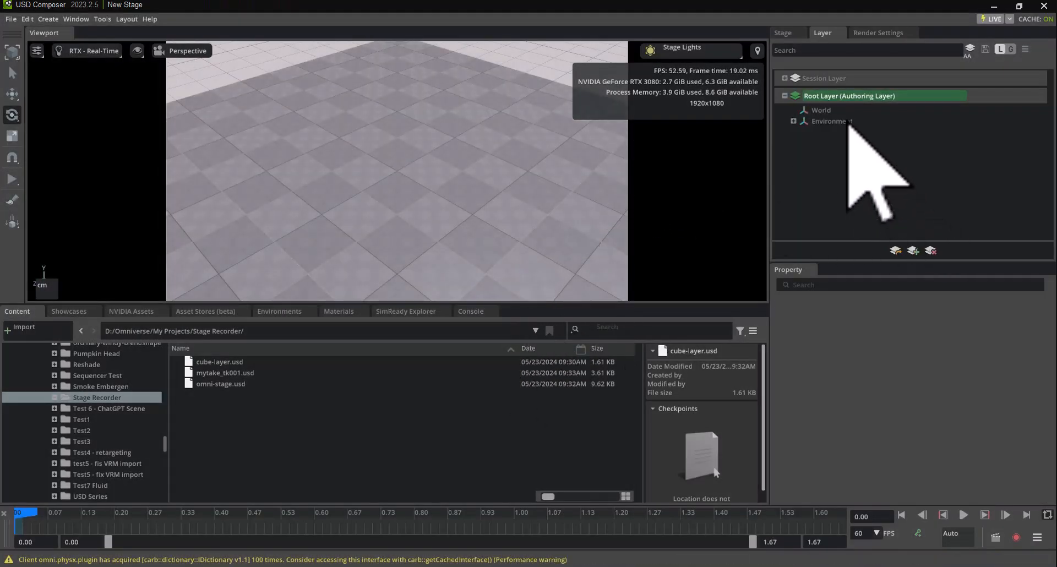
Insert mytake_tk001.usd and cube-layer.usd as sublayers of the root layer, placing mytake_tk001.usd above cube-layer.usd.
left_click(893, 251)
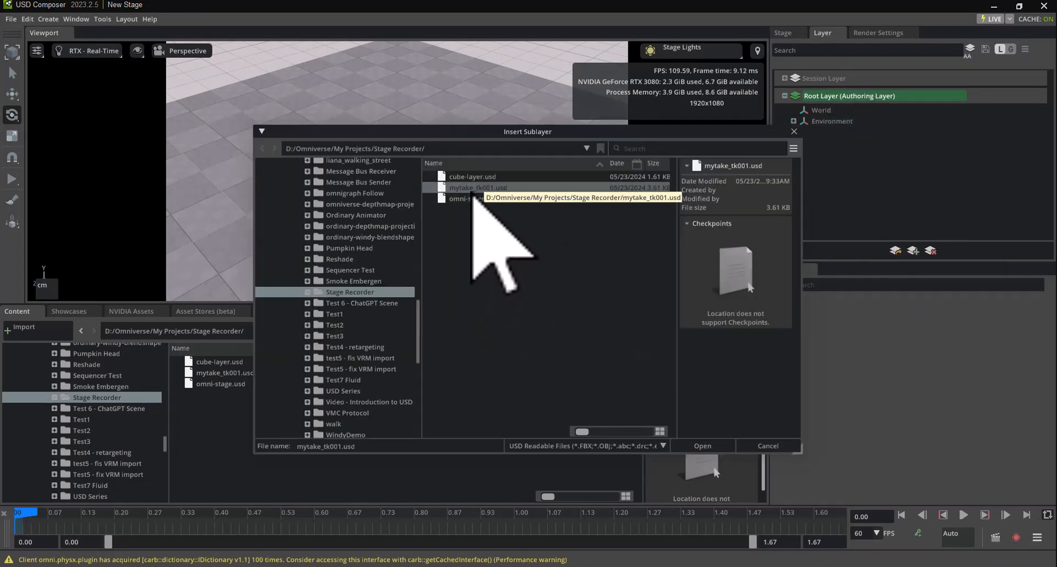
left_click(698, 445)
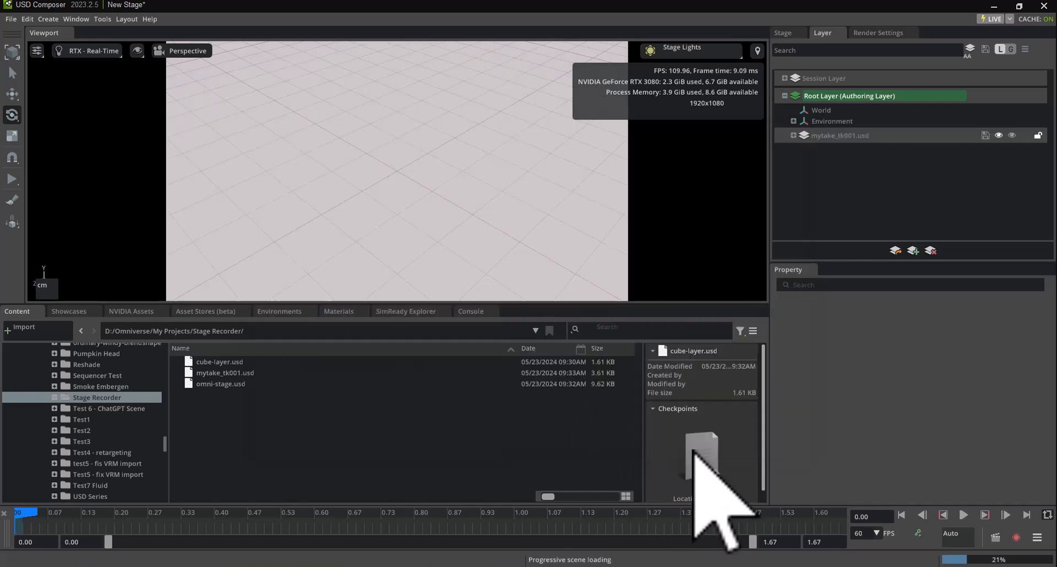
left_click(896, 251)
left_click(471, 176)
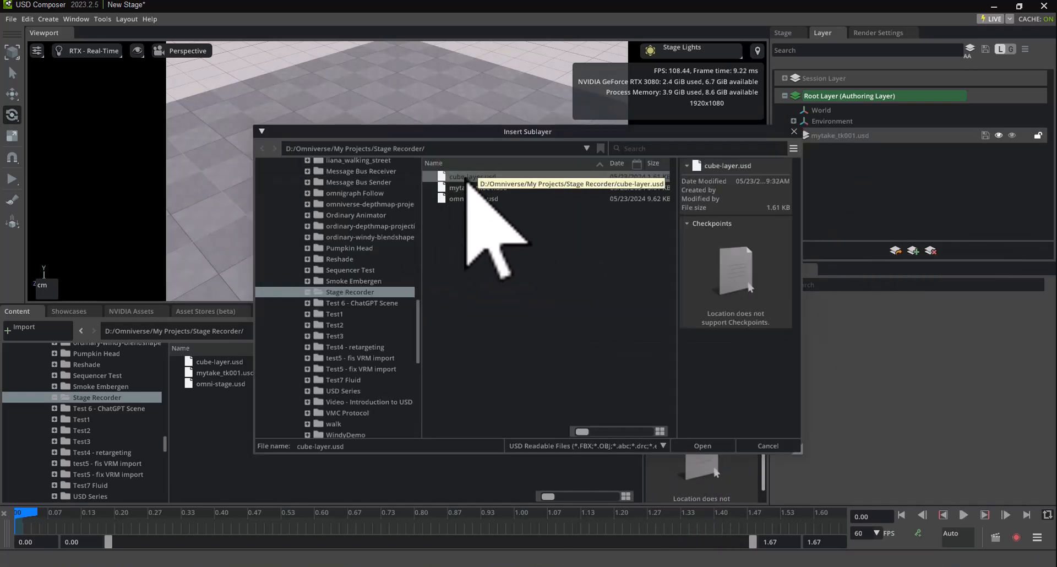
left_click(695, 446)
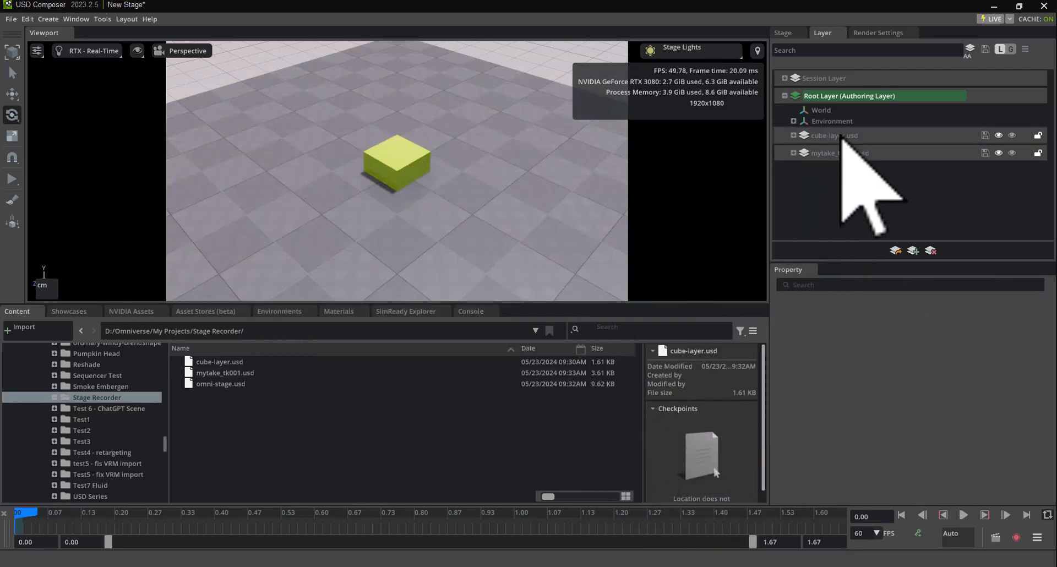
left_click_drag(833, 159, 836, 130)
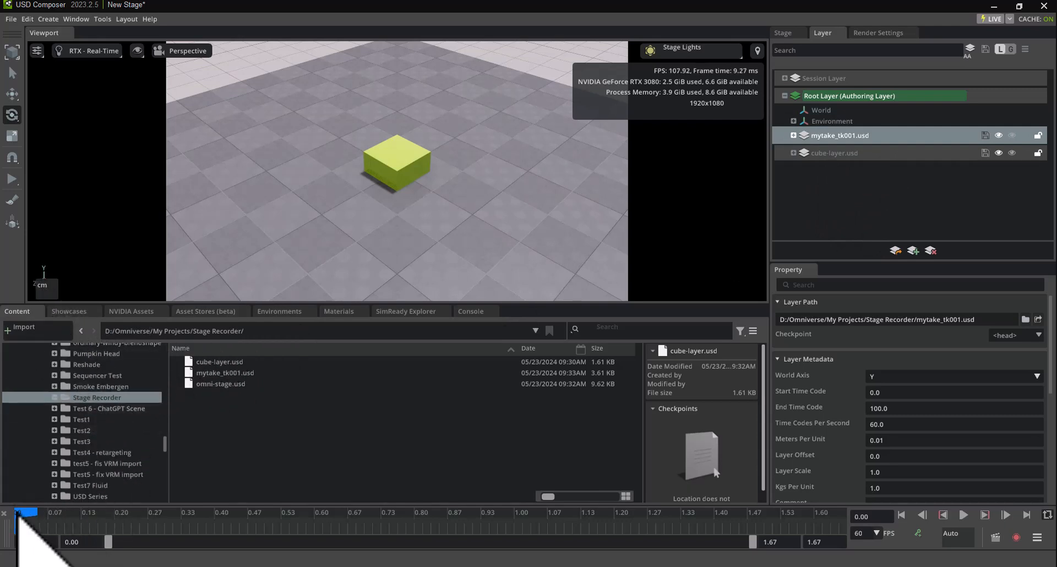
Scrub the timeline to preview the cube's animation, and mute and unmute cube-layer.usd to compare the cube's look.
left_click_drag(16, 515, 42, 509)
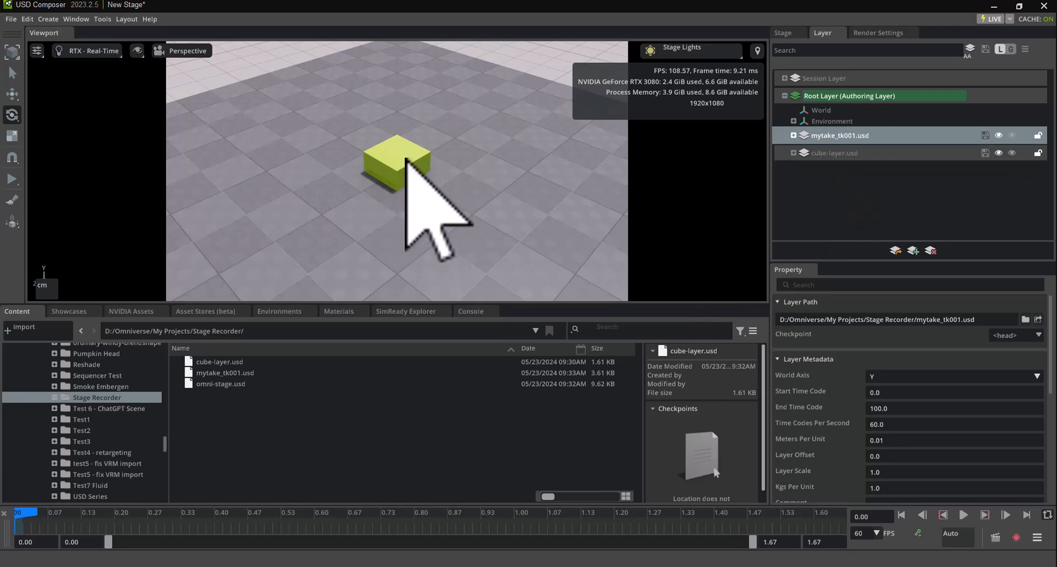
left_click(998, 153)
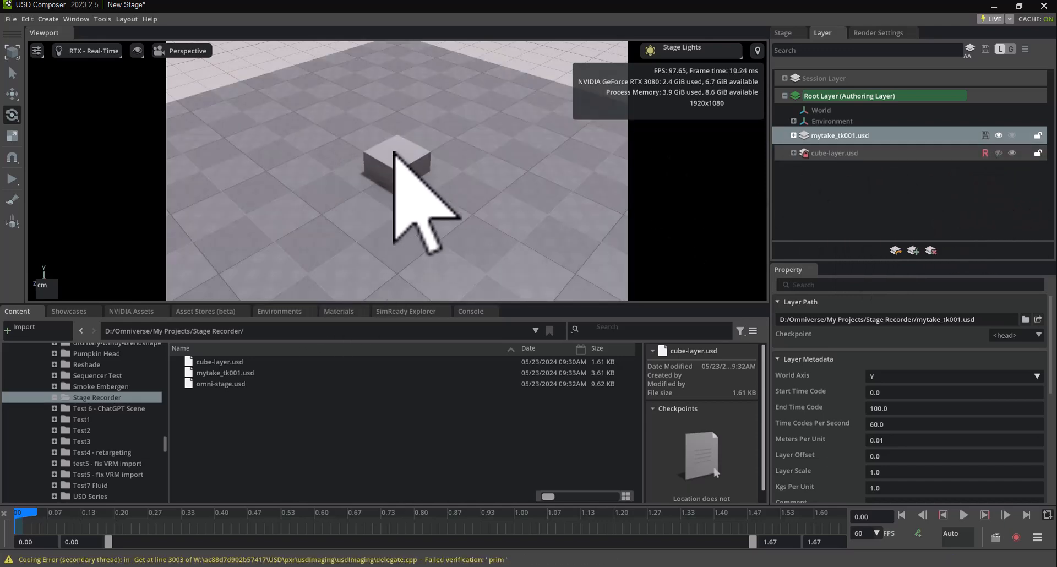
left_click(998, 154)
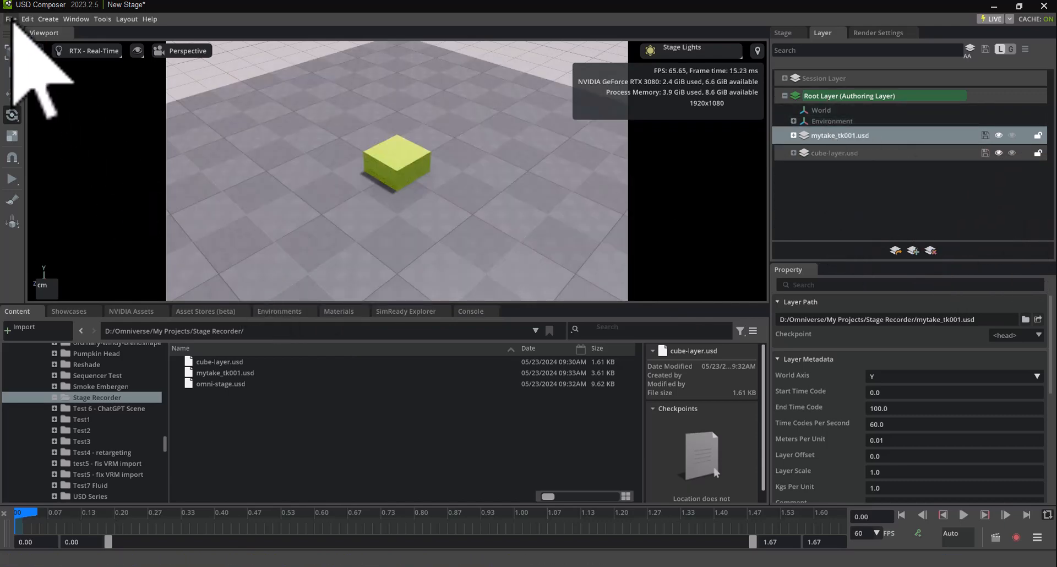
Save the stage as pure-stage in USD format in the Stage Recorder folder.
key("ctrl+shift+s")
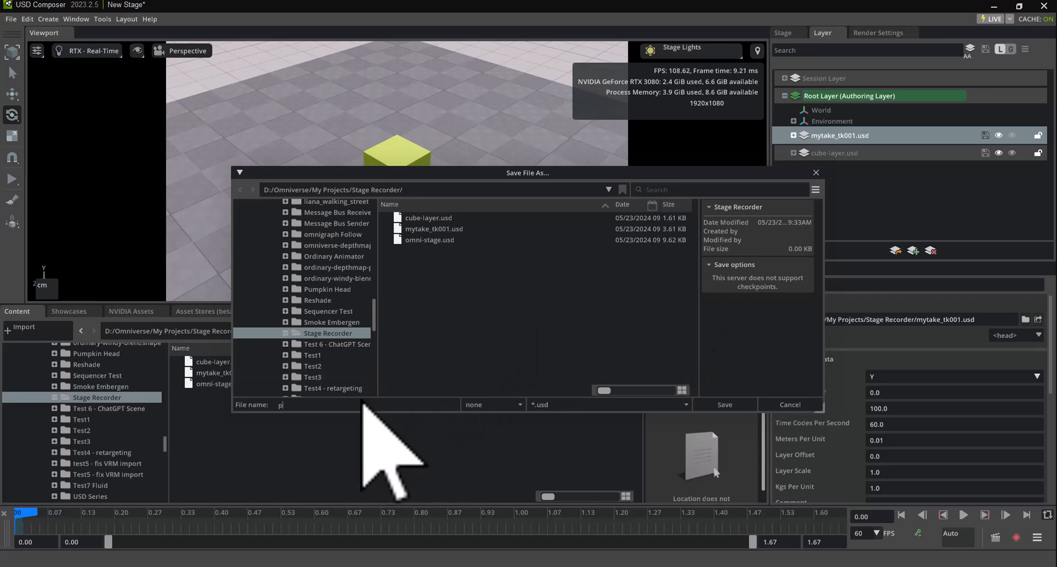
type("pure-stage")
key("Return")
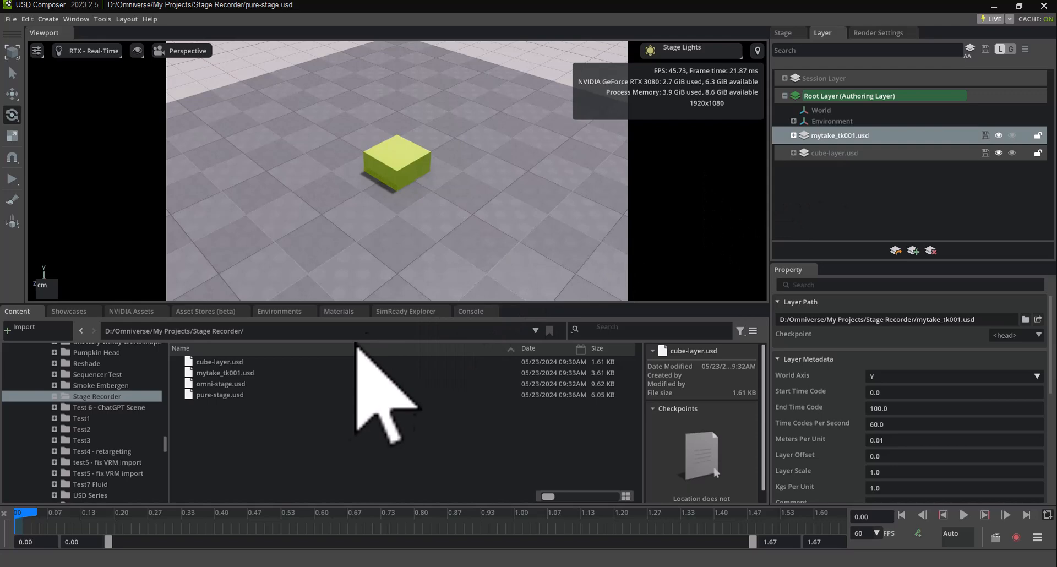
Open pure-stage.usd for text editing in Visual Studio Code and examine its layer metadata and its World and Environment definitions.
right_click(235, 395)
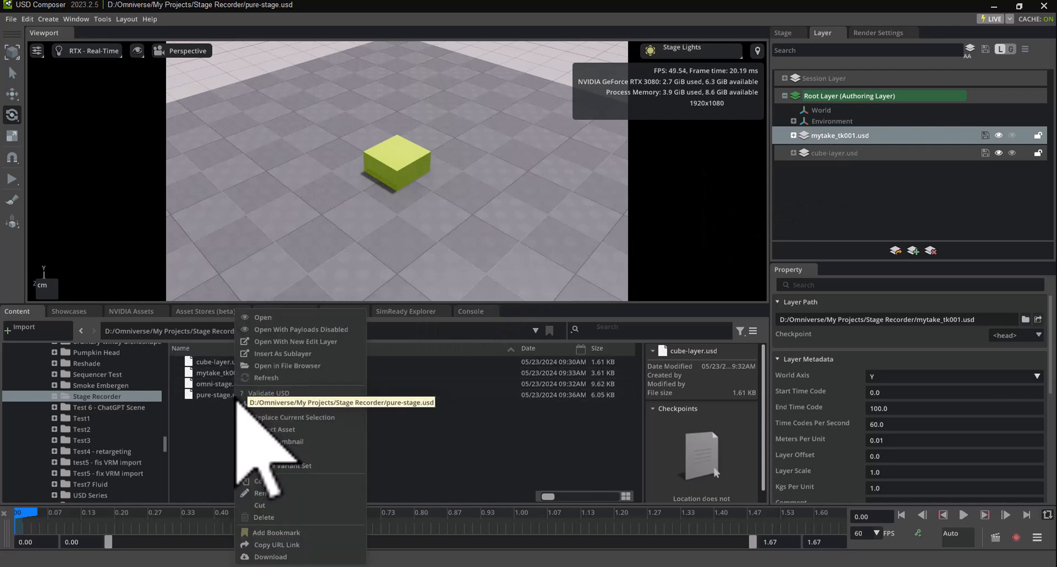
left_click(297, 453)
scroll(190, 274, "down", 20)
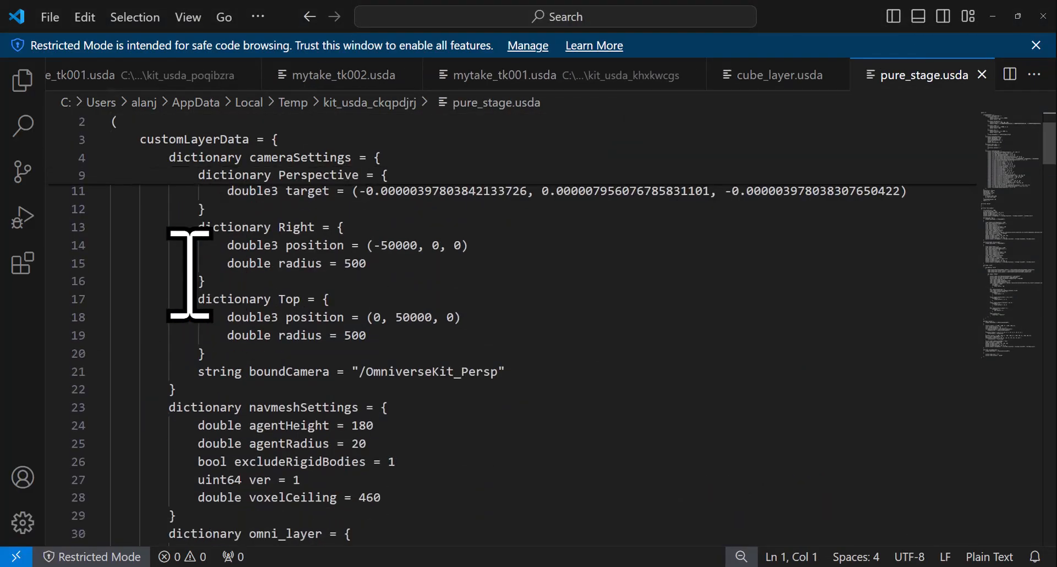
scroll(190, 270, "down", 3)
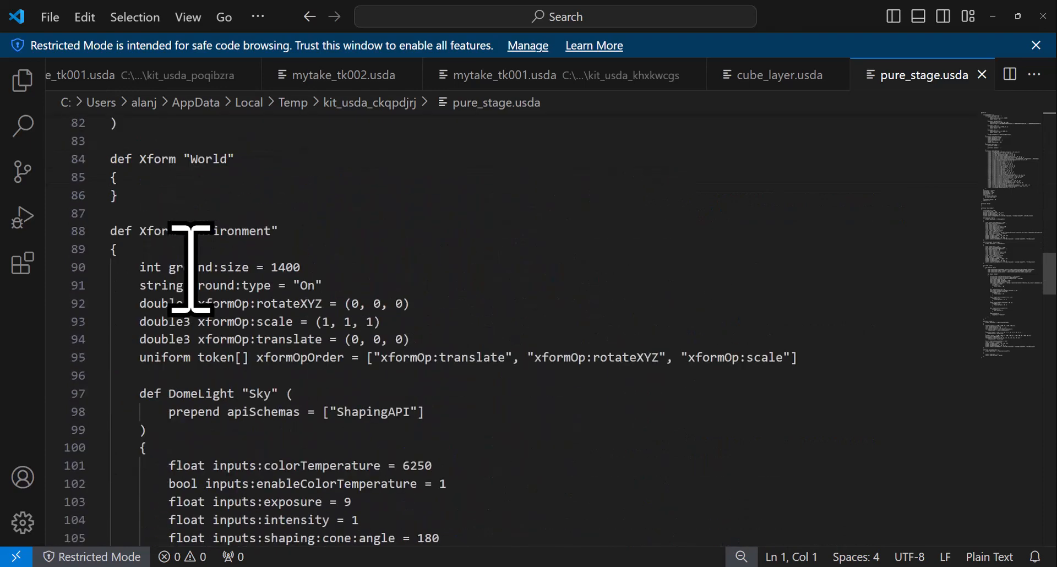
scroll(190, 268, "down", 3)
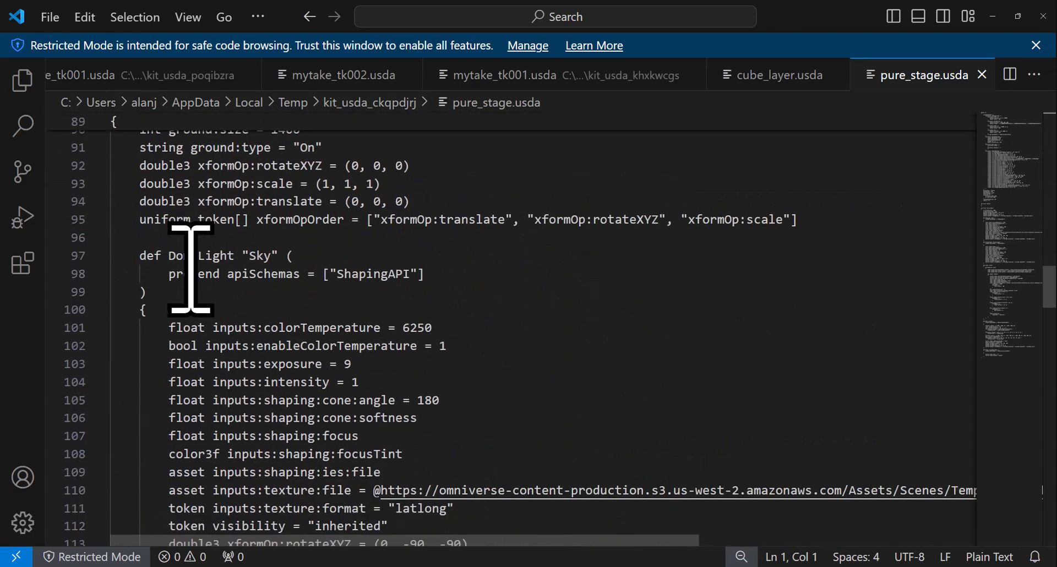
scroll(190, 268, "up", 7)
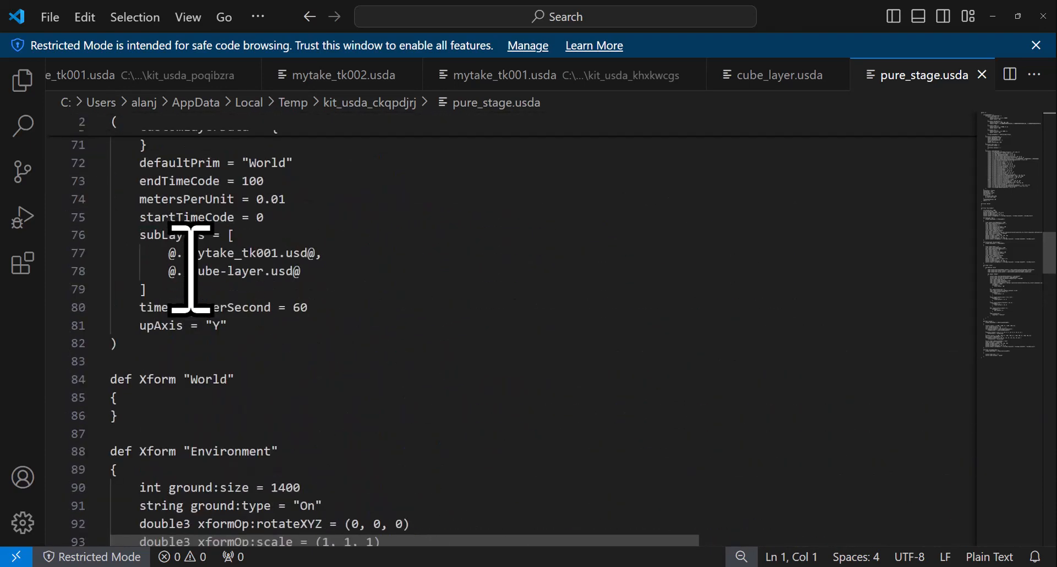
Search pure_stage.usda for "sub" to highlight the two subLayers file references, and return to USD Composer.
key("ctrl+f")
type("us")
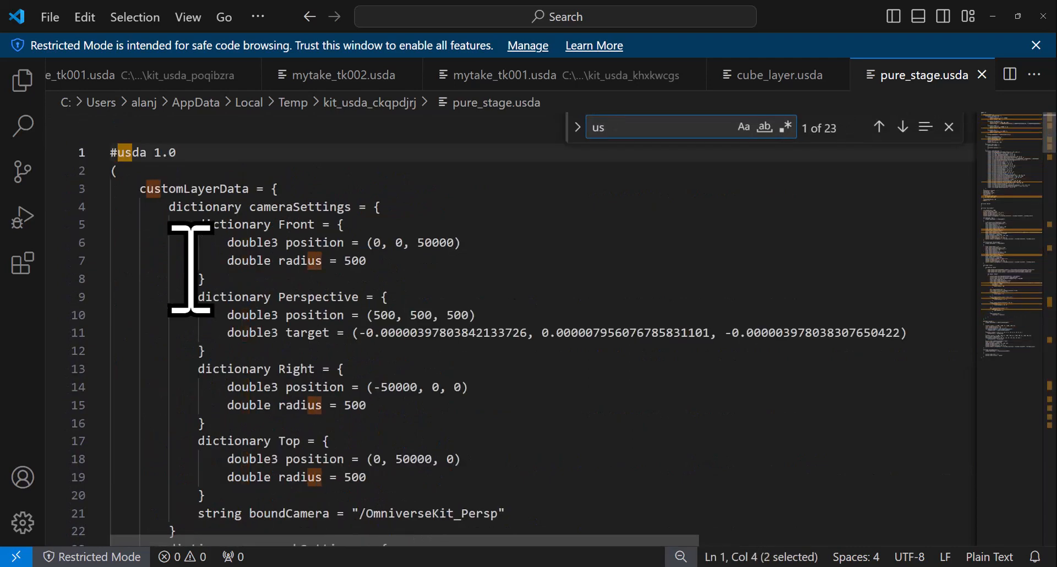
type("b")
key("BackSpace")
key("BackSpace")
key("BackSpace")
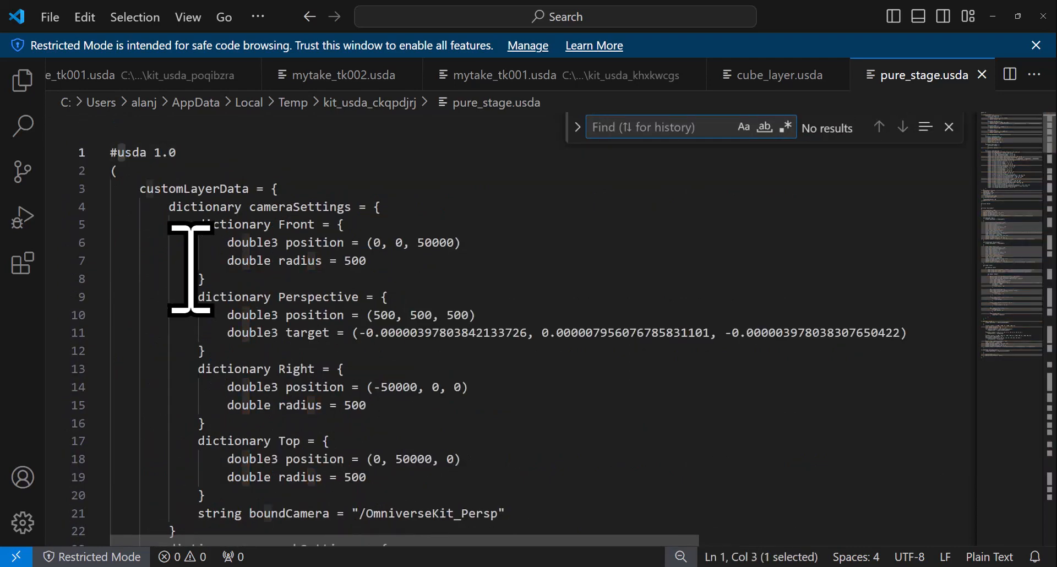
type("sub")
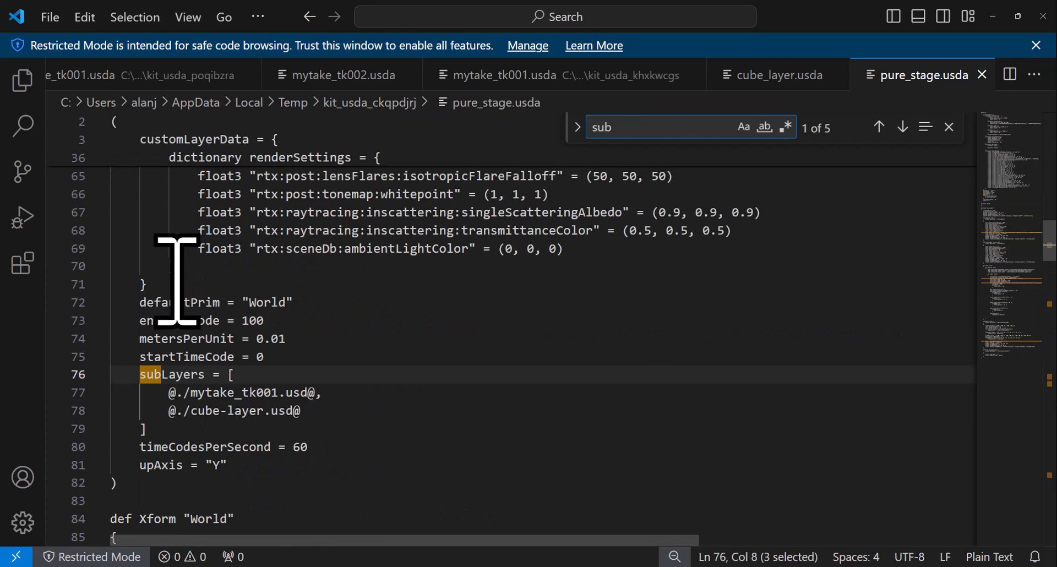
left_click(229, 394)
left_click(305, 410, "shift")
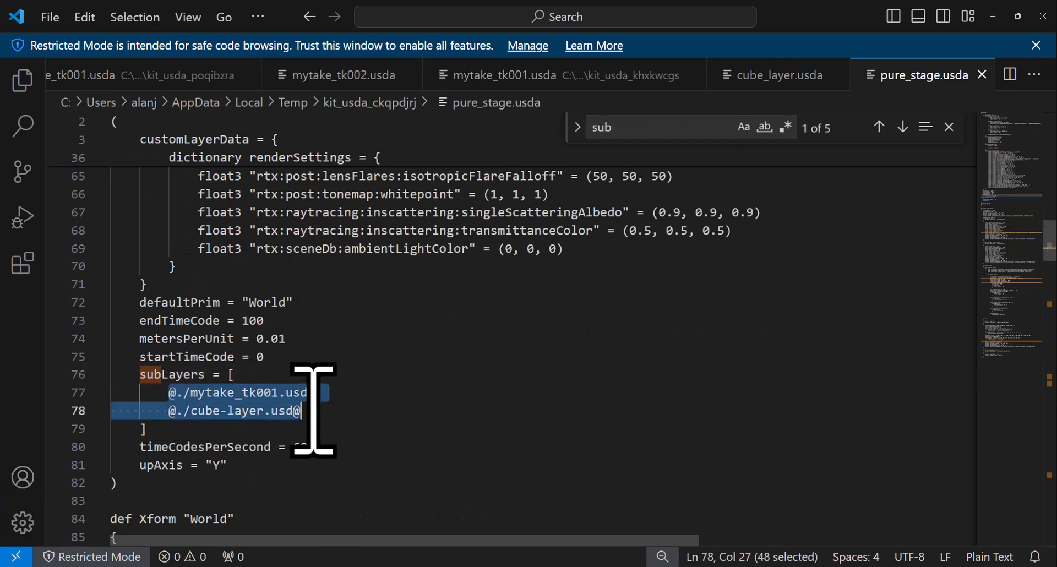
scroll(373, 427, "down", 1)
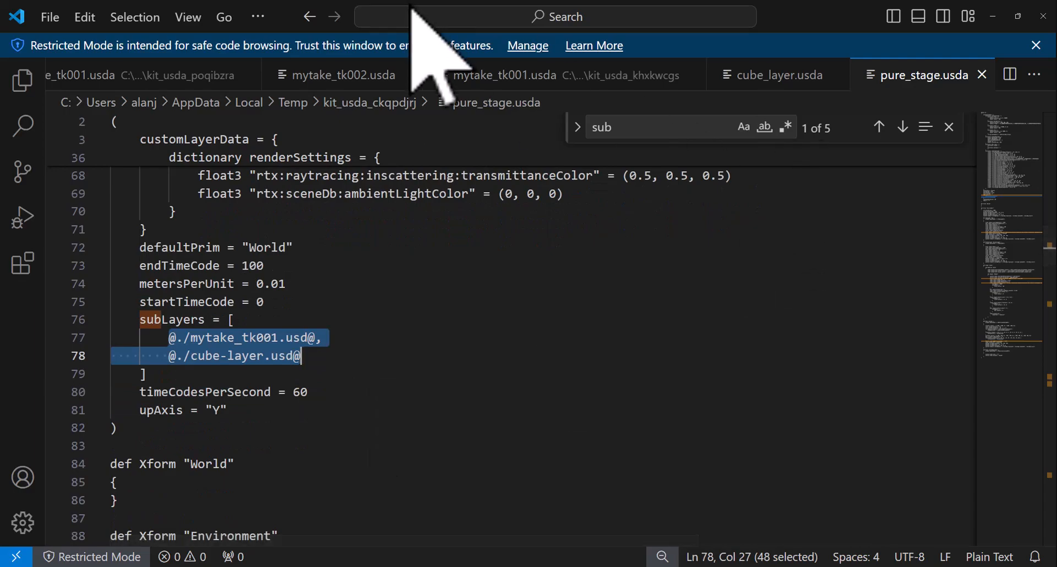
key("alt+Tab")
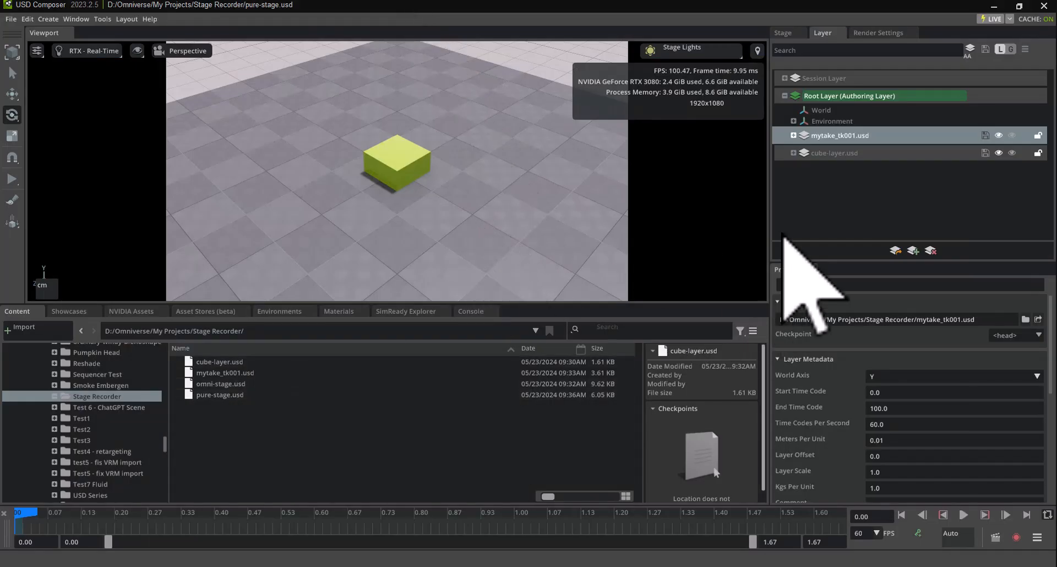